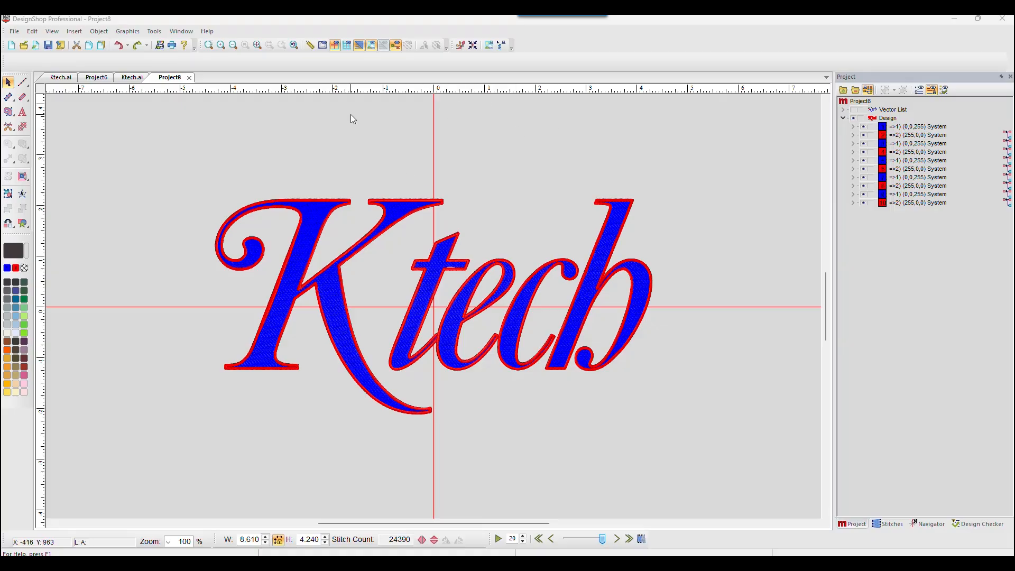
Select the blue fill of the letter t and inspect its crossbar up close along the red border
{"action": "left_click", "coordinate": [209, 46]}
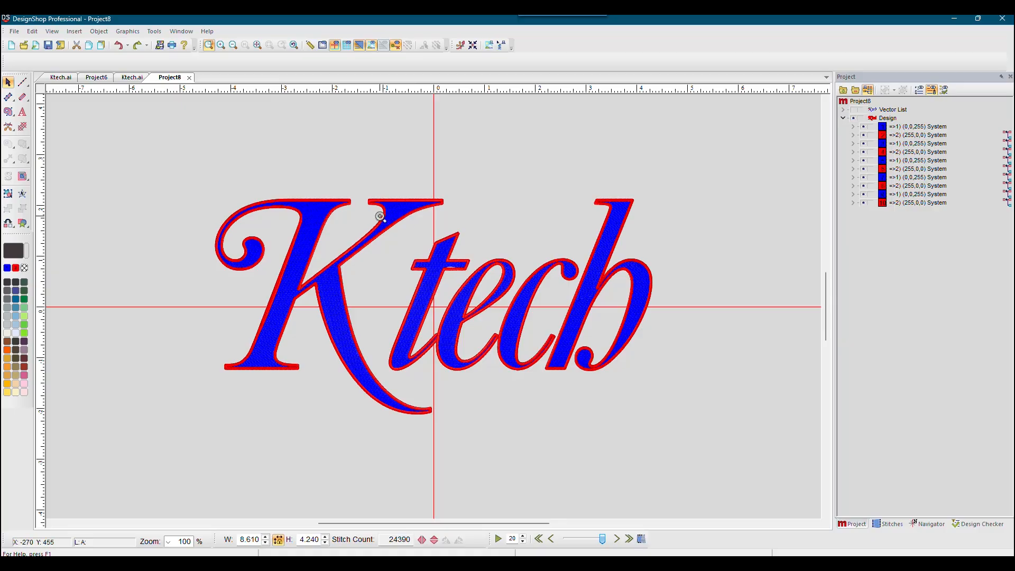
{"action": "left_click_drag", "start_coordinate": [379, 216], "coordinate": [518, 316]}
{"action": "left_click", "coordinate": [404, 272]}
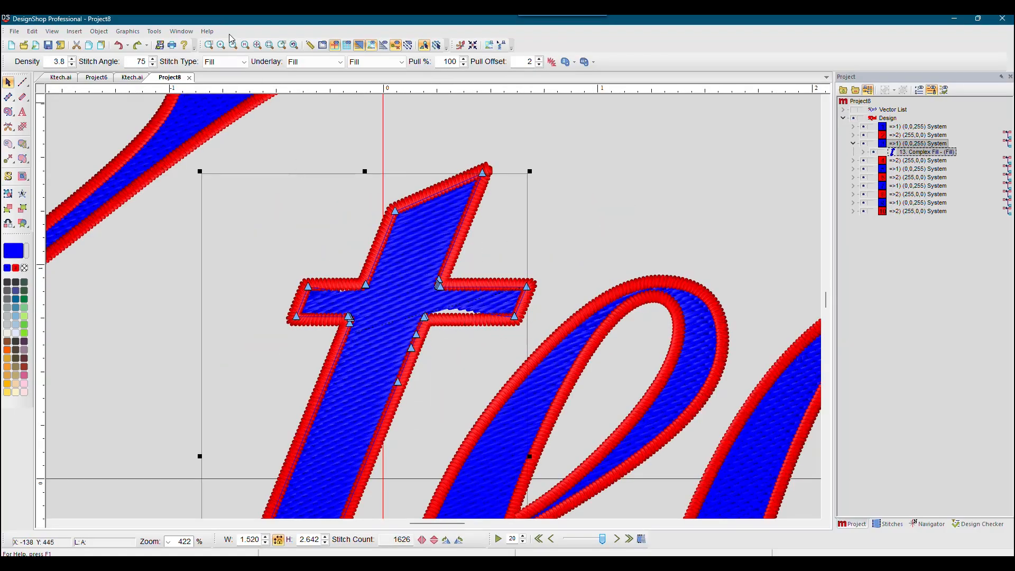
{"action": "left_click", "coordinate": [210, 46]}
{"action": "left_click_drag", "start_coordinate": [290, 225], "coordinate": [602, 390]}
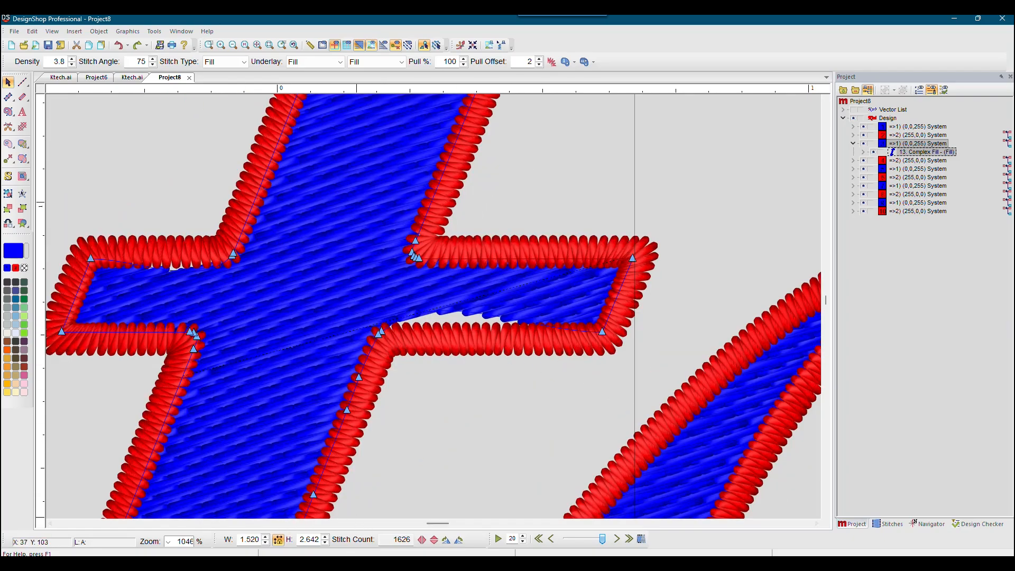
Switch to CorelDRAW and examine the nodes of the K's red outline curve
{"action": "mouse_move", "coordinate": [346, 563]}
{"action": "left_click", "coordinate": [391, 507]}
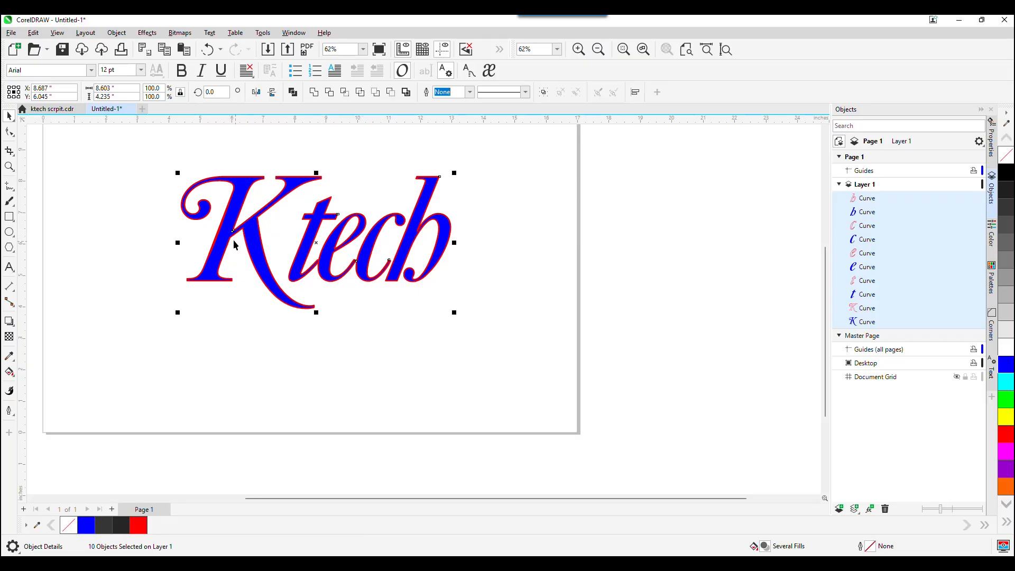
{"action": "scroll", "coordinate": [257, 235], "scroll_direction": "up", "scroll_amount": 5}
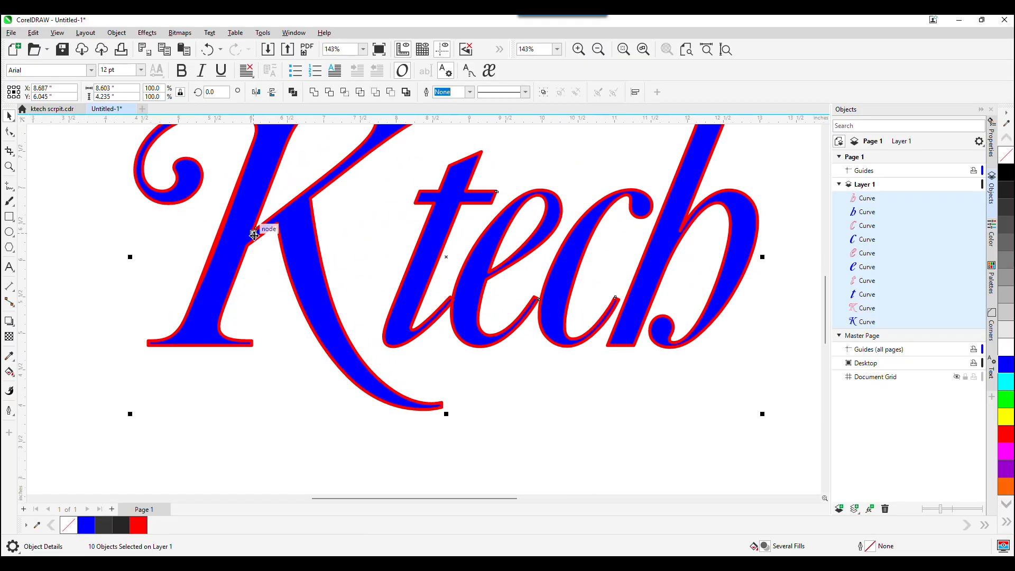
{"action": "scroll", "coordinate": [254, 238], "scroll_direction": "up", "scroll_amount": 1}
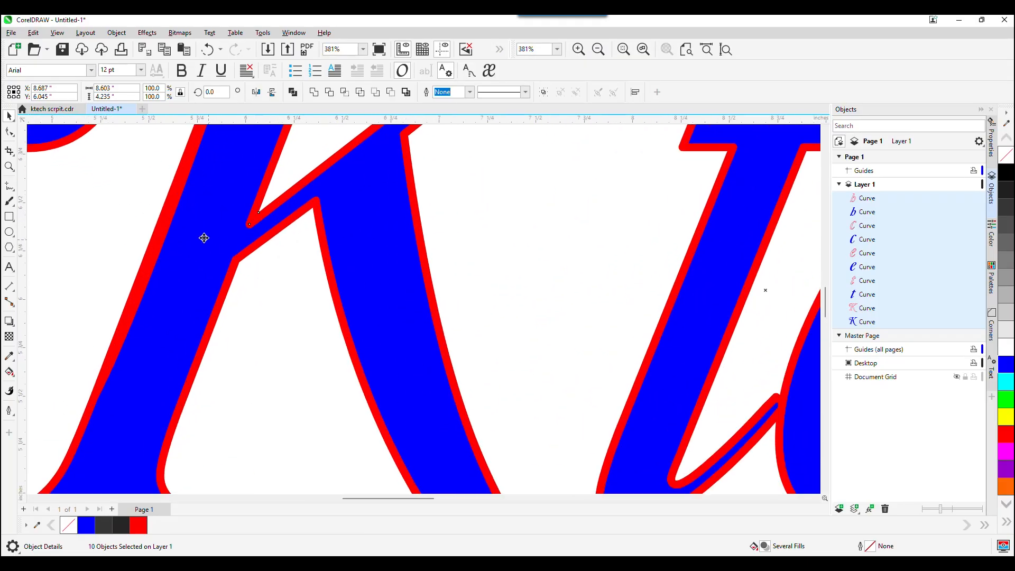
{"action": "left_click", "coordinate": [864, 308]}
{"action": "left_click", "coordinate": [9, 132]}
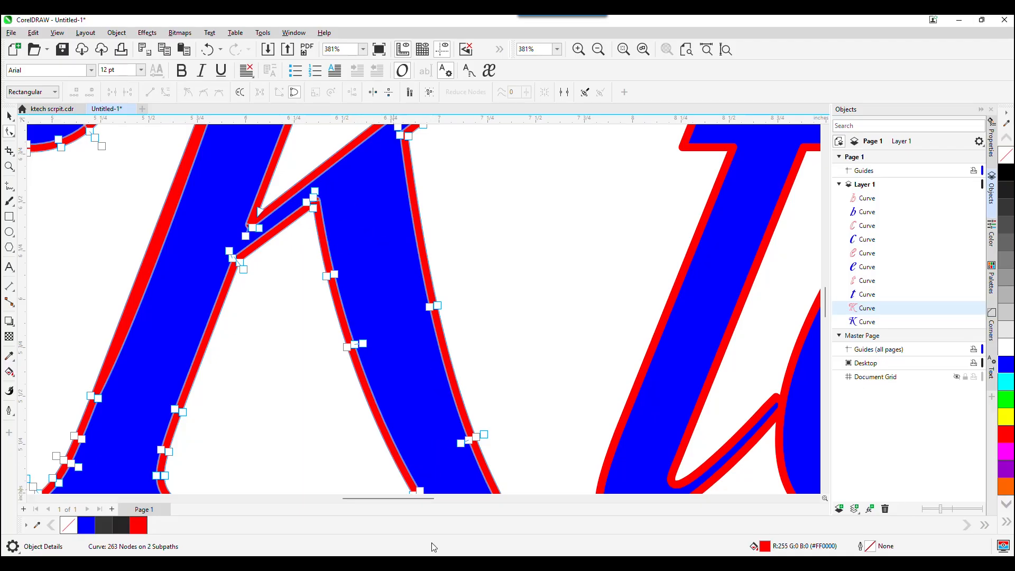
{"action": "mouse_move", "coordinate": [398, 556]}
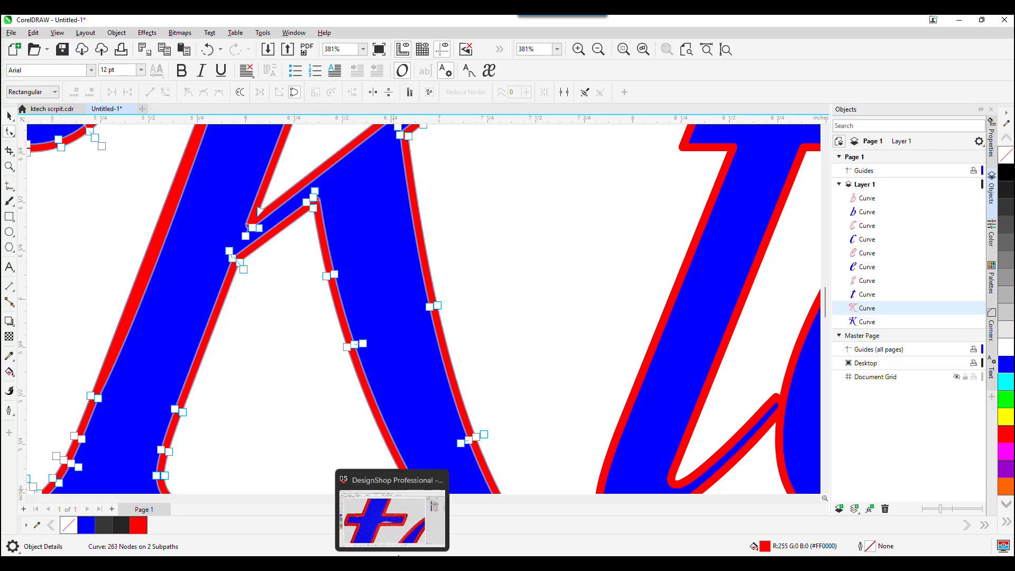
{"action": "scroll", "coordinate": [319, 357], "scroll_direction": "down", "scroll_amount": 1}
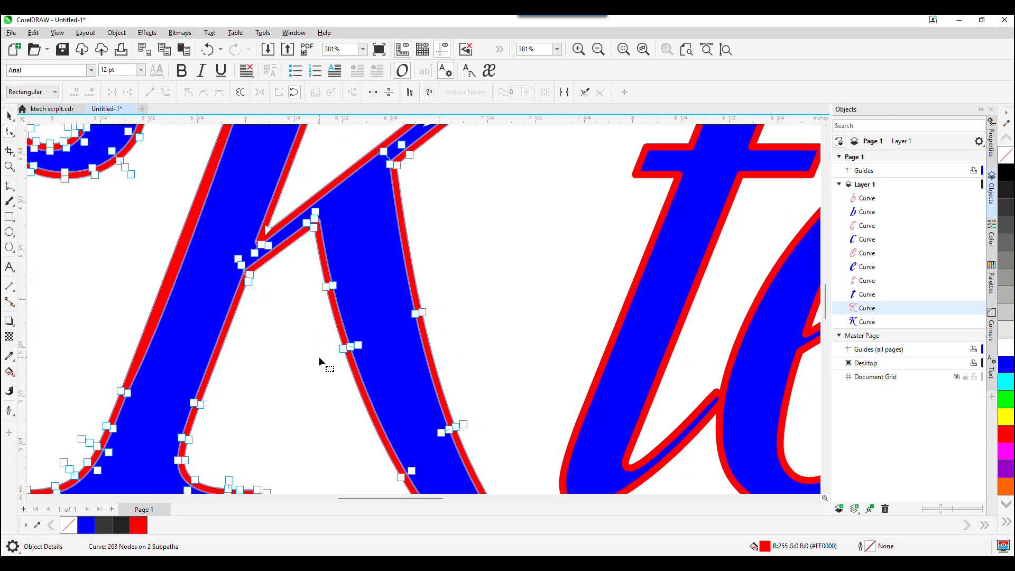
{"action": "scroll", "coordinate": [319, 357], "scroll_direction": "down", "scroll_amount": 4}
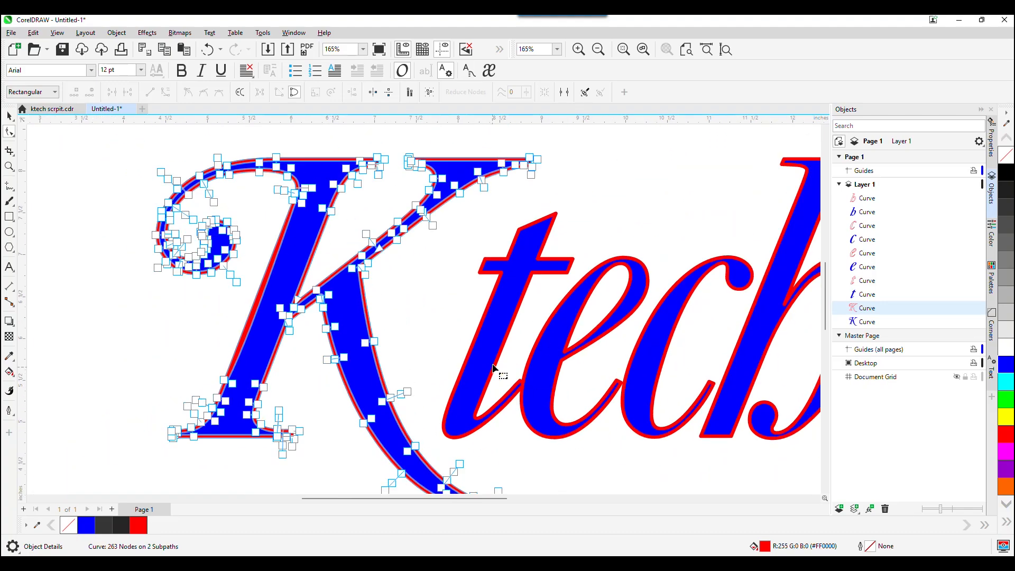
Switch to DesignShop and reshape the t fill's lower-right inner crossbar corner, removing extra control points so its lower edge sits under the border
{"action": "left_click", "coordinate": [409, 537]}
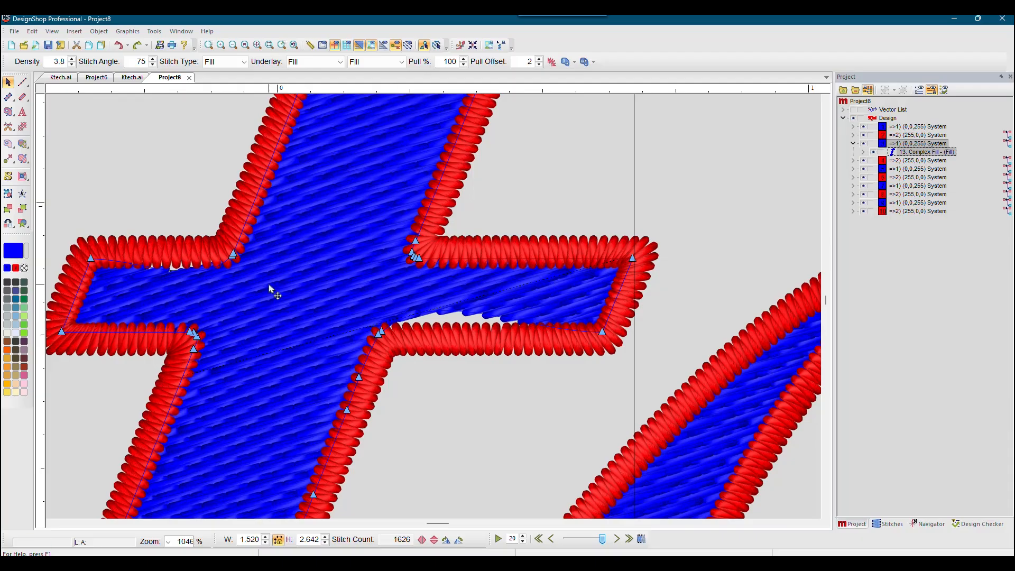
{"action": "left_click", "coordinate": [387, 331]}
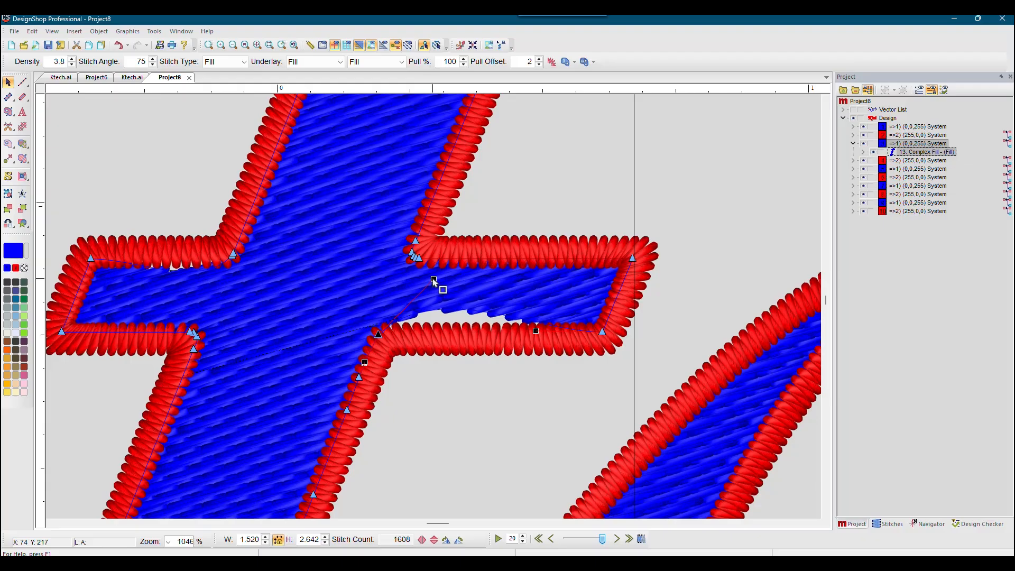
{"action": "left_click_drag", "start_coordinate": [434, 279], "coordinate": [386, 339]}
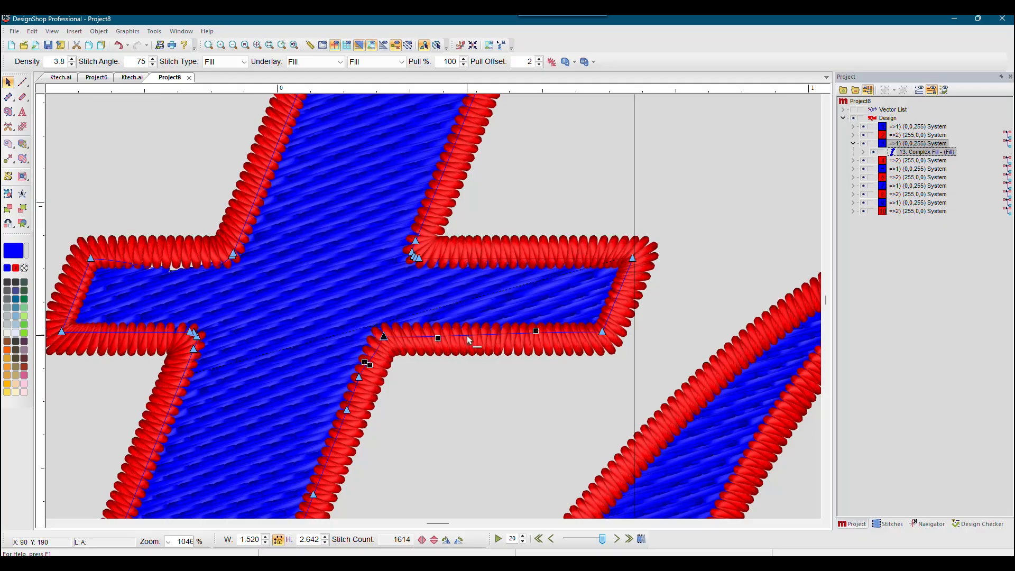
{"action": "left_click", "coordinate": [469, 337]}
{"action": "key", "text": "Delete"}
Lower the fill node at the t crossbar's lower-right end and shift the two stem nodes below the crossbar outward under the border
{"action": "left_click", "coordinate": [602, 333]}
{"action": "left_click_drag", "start_coordinate": [603, 335], "coordinate": [603, 341]}
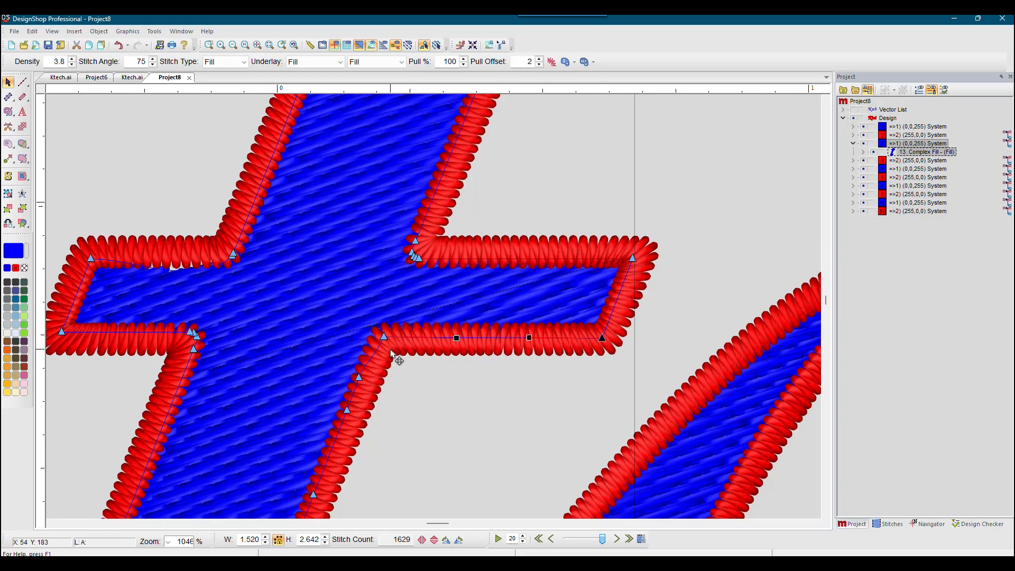
{"action": "left_click_drag", "start_coordinate": [359, 378], "coordinate": [366, 378]}
{"action": "left_click_drag", "start_coordinate": [347, 411], "coordinate": [351, 411]}
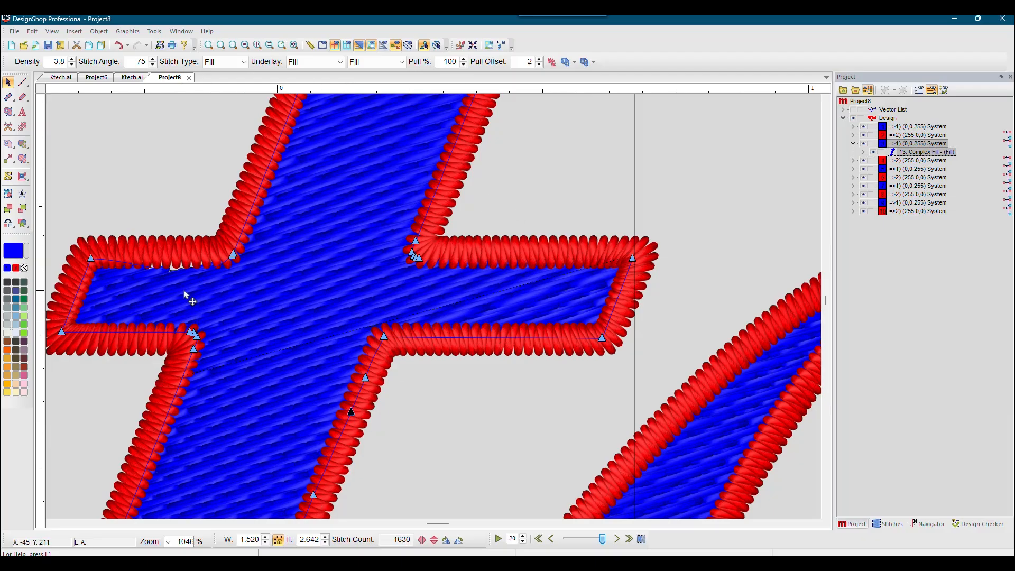
Delete the extra fill node at the t crossbar's upper-left inner corner and raise the upper-left end node under the border
{"action": "left_click", "coordinate": [234, 258]}
{"action": "key", "text": "Delete"}
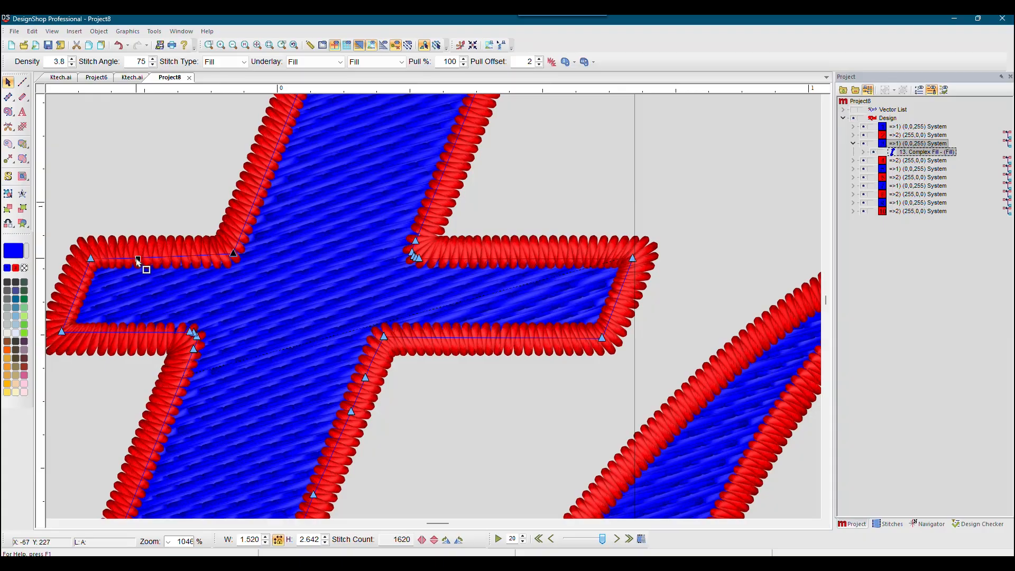
{"action": "left_click_drag", "start_coordinate": [90, 259], "coordinate": [88, 253]}
{"action": "scroll", "coordinate": [425, 261], "scroll_direction": "down", "scroll_amount": 2}
{"action": "scroll", "coordinate": [423, 264], "scroll_direction": "up", "scroll_amount": 6}
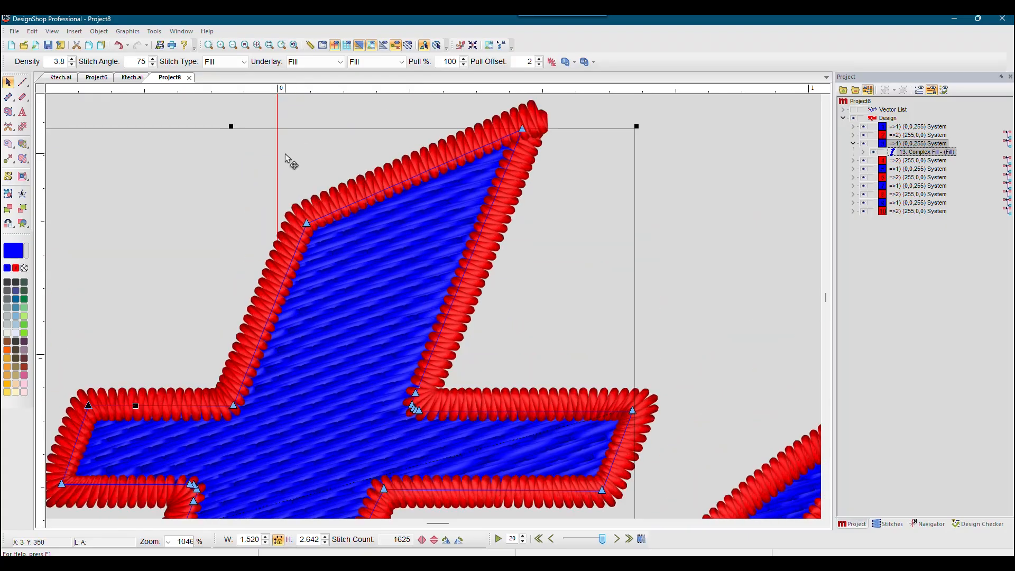
Inspect the uneven red border along the K's main stem and compare it with the source artwork in CorelDRAW
{"action": "left_click", "coordinate": [258, 45]}
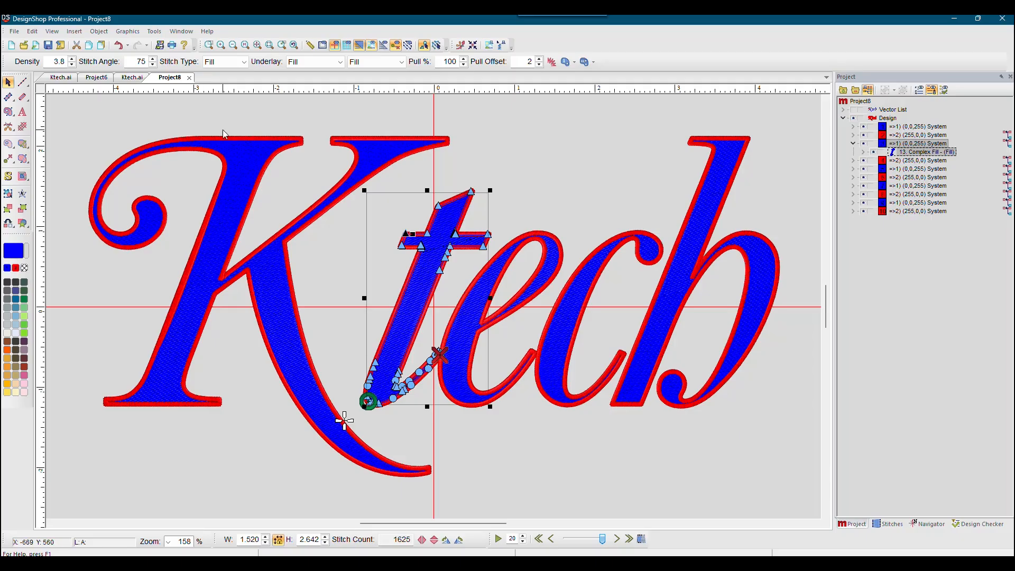
{"action": "left_click", "coordinate": [209, 45]}
{"action": "left_click_drag", "start_coordinate": [141, 160], "coordinate": [275, 385]}
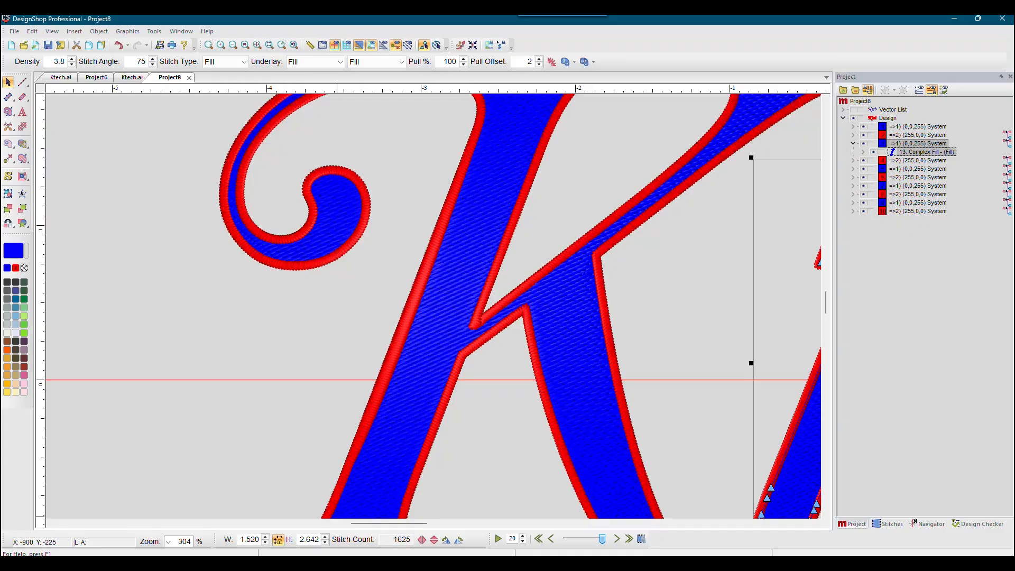
{"action": "mouse_move", "coordinate": [369, 563]}
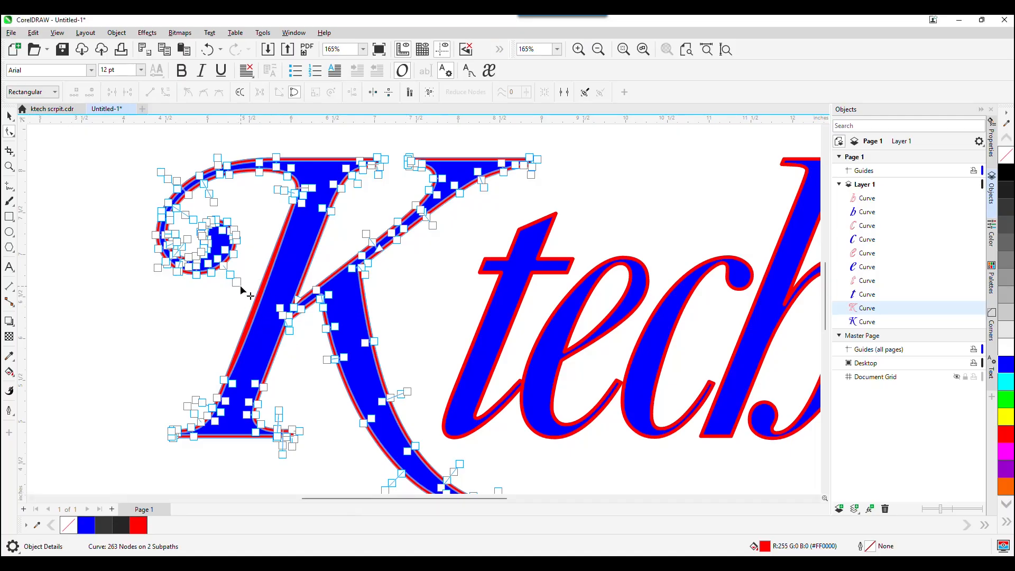
{"action": "key", "text": "space"}
{"action": "scroll", "coordinate": [242, 290], "scroll_direction": "up", "scroll_amount": 4}
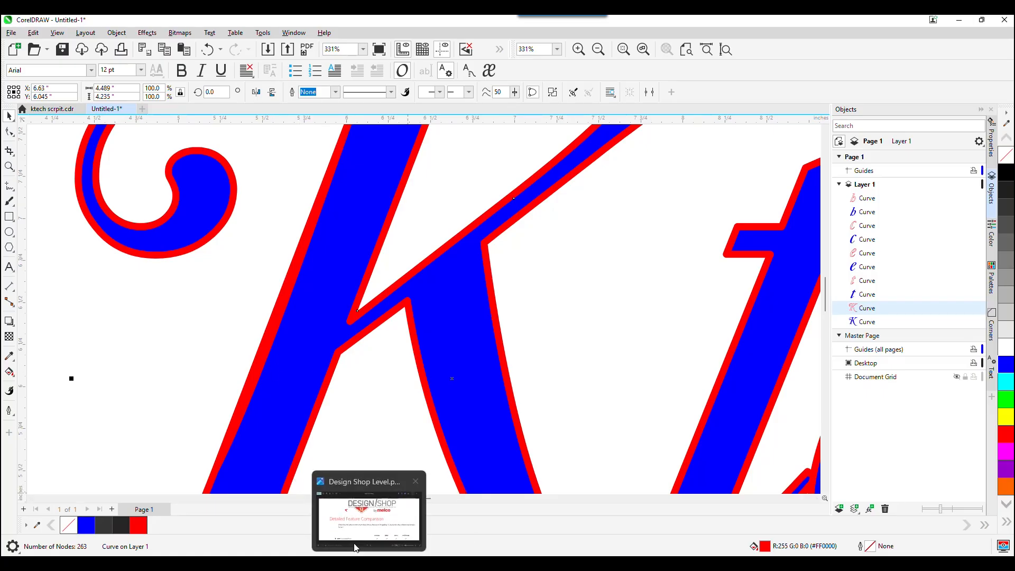
{"action": "mouse_move", "coordinate": [369, 559]}
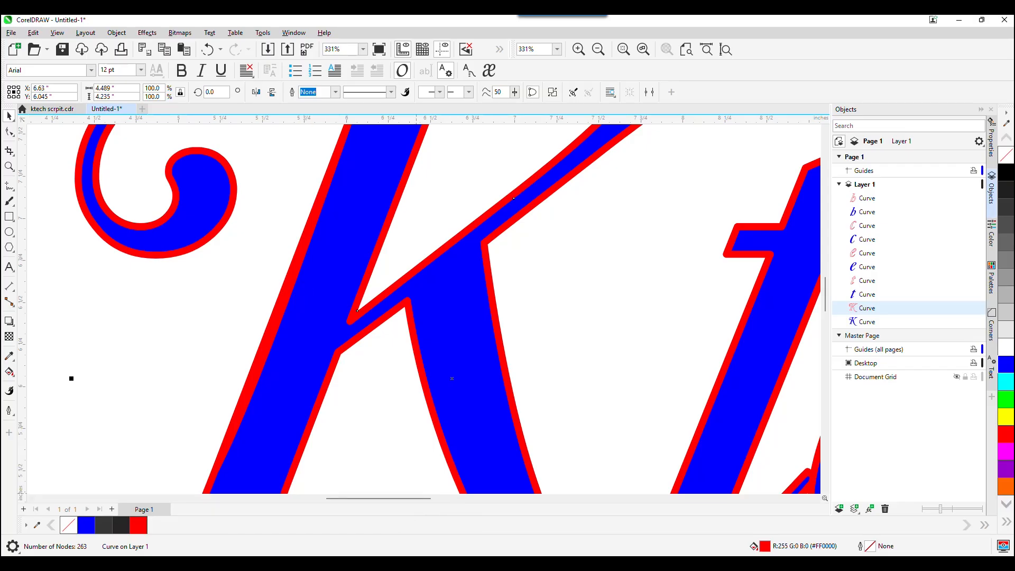
Switch to DesignShop, select the K's red satin border, and convert the curve node low on the main stem's inner-left edge to a corner point
{"action": "left_click", "coordinate": [392, 560]}
{"action": "left_click", "coordinate": [433, 247]}
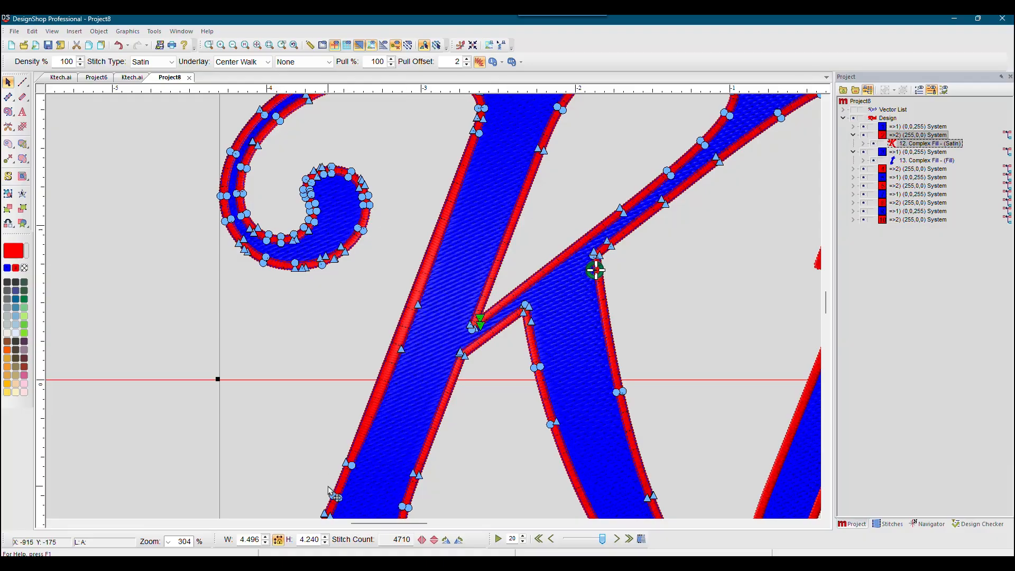
{"action": "scroll", "coordinate": [365, 463], "scroll_direction": "down", "scroll_amount": 3}
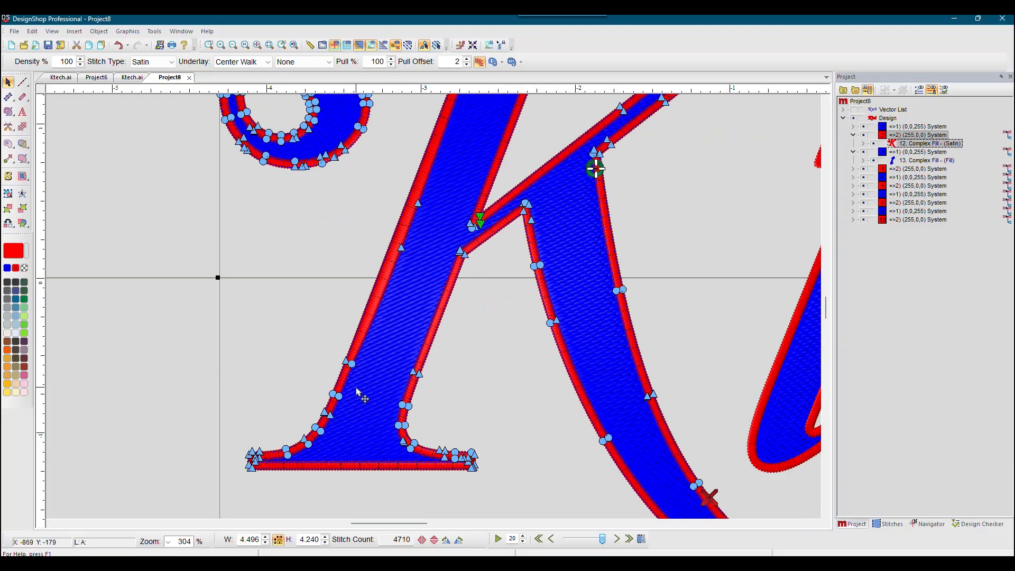
{"action": "left_click", "coordinate": [352, 366]}
{"action": "double_click", "coordinate": [351, 364]}
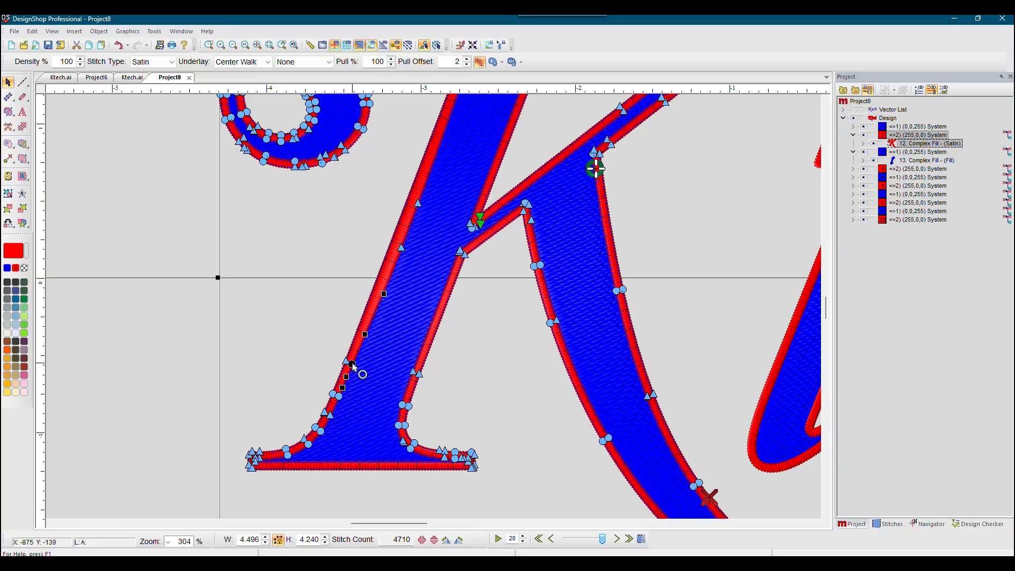
{"action": "double_click", "coordinate": [353, 366]}
Delete the two stray nodes midway along the inner edge of the red border on the K stem's left side
{"action": "left_click", "coordinate": [401, 248]}
{"action": "key", "text": "Delete"}
{"action": "left_click", "coordinate": [418, 205]}
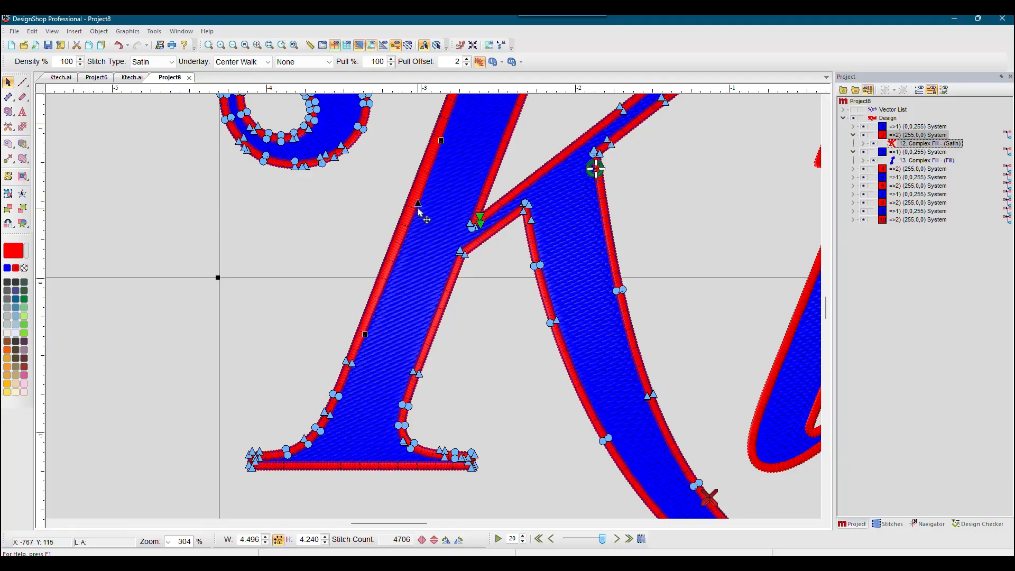
{"action": "key", "text": "Delete"}
{"action": "scroll", "coordinate": [422, 208], "scroll_direction": "up", "scroll_amount": 3}
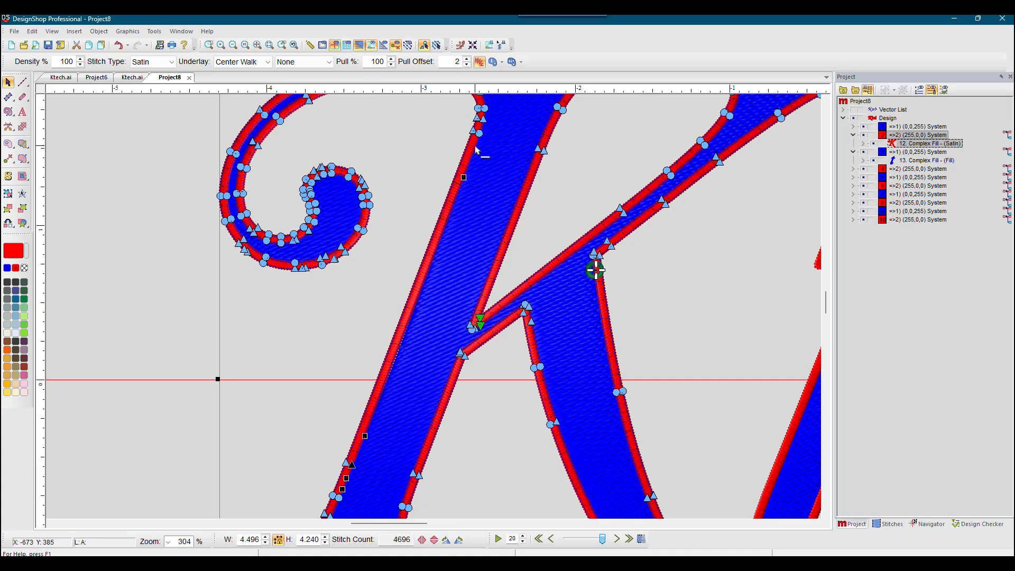
{"action": "left_click", "coordinate": [480, 128]}
{"action": "scroll", "coordinate": [421, 274], "scroll_direction": "down", "scroll_amount": 3}
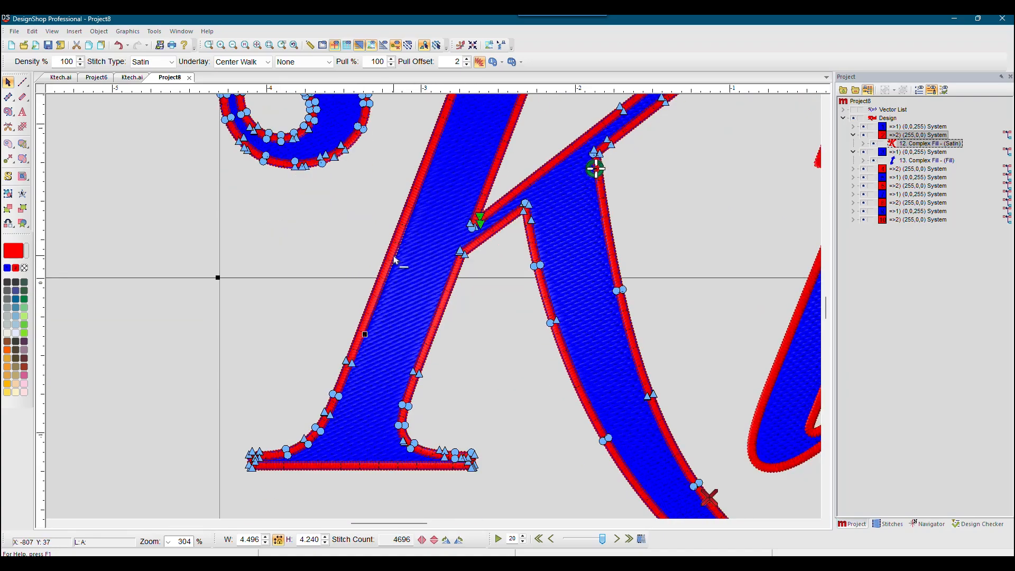
Examine the red satin border along the left side of the K's main stem against the blue fill for gaps
{"action": "left_click", "coordinate": [208, 45]}
{"action": "left_click_drag", "start_coordinate": [360, 232], "coordinate": [480, 300]}
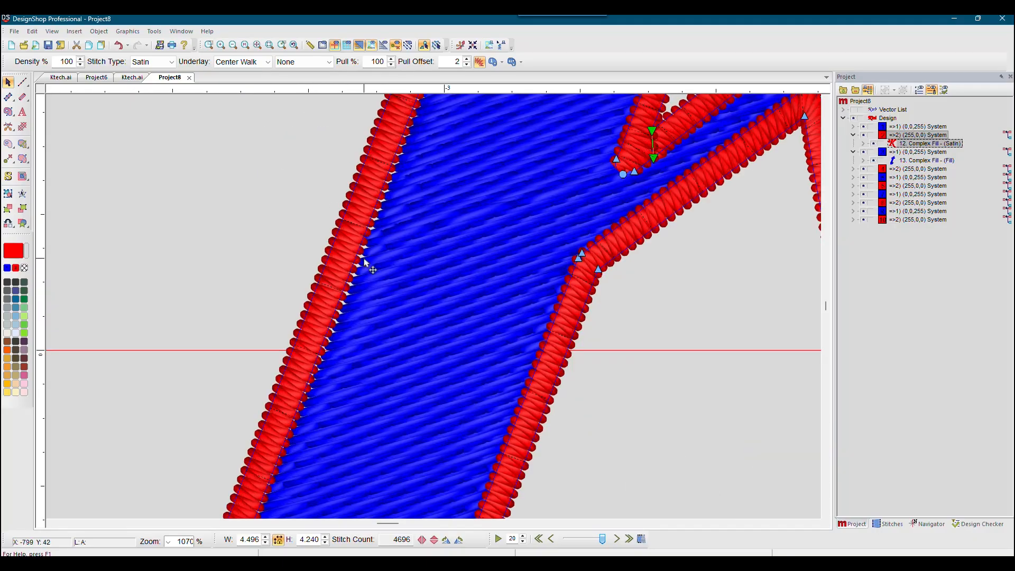
{"action": "left_click", "coordinate": [481, 209]}
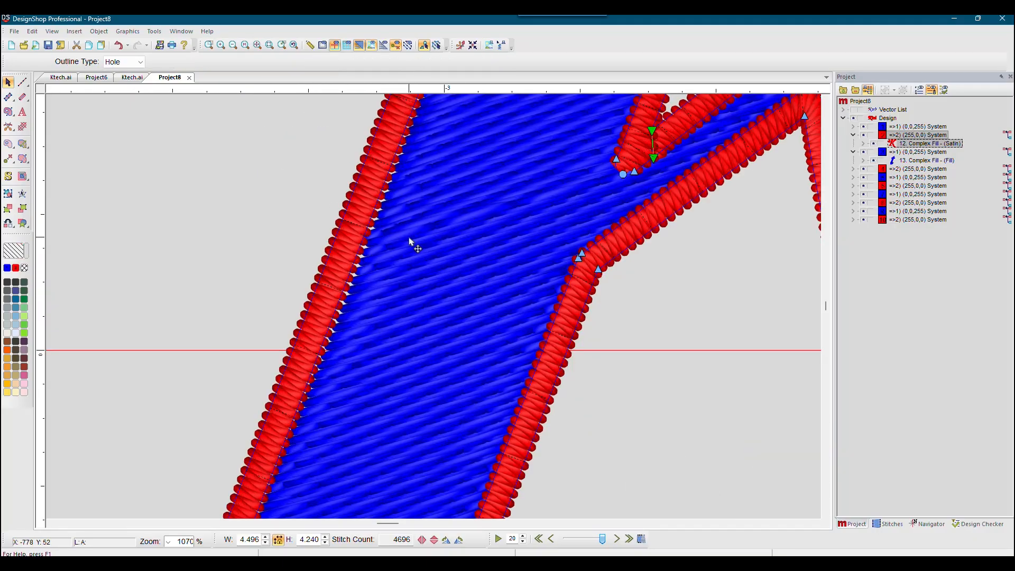
{"action": "scroll", "coordinate": [364, 224], "scroll_direction": "down", "scroll_amount": 3}
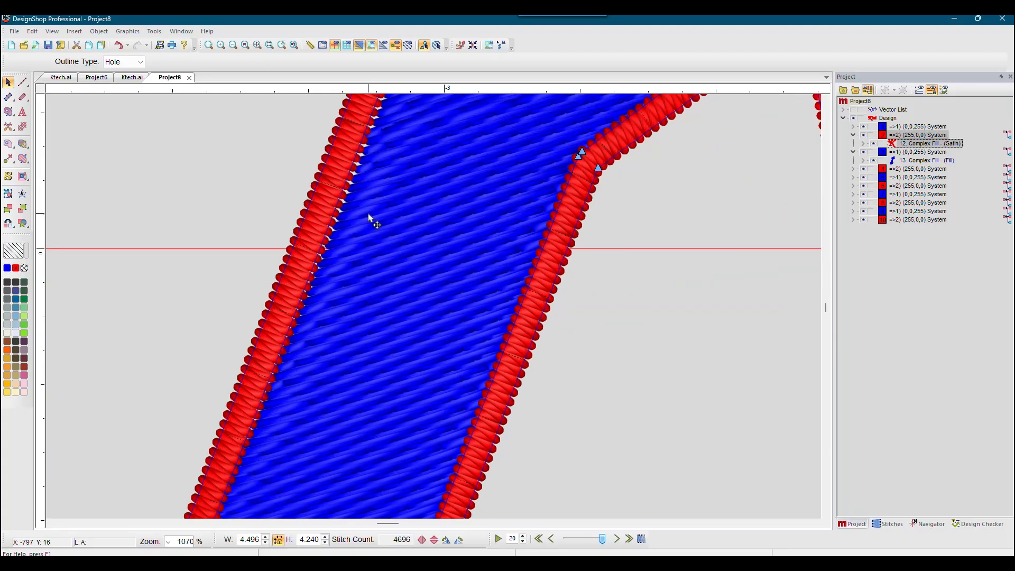
{"action": "scroll", "coordinate": [278, 186], "scroll_direction": "up", "scroll_amount": 10}
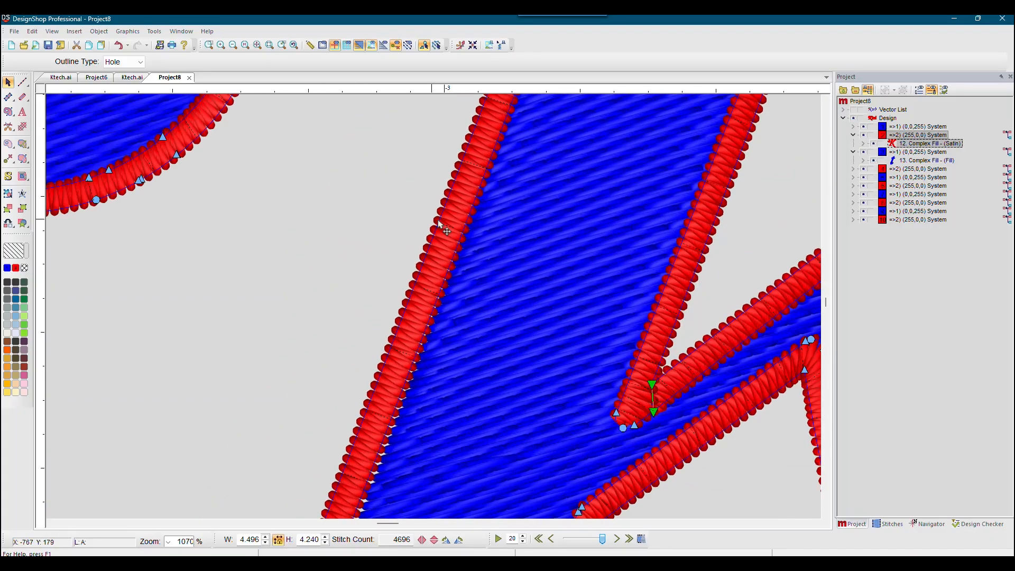
{"action": "scroll", "coordinate": [519, 206], "scroll_direction": "up", "scroll_amount": 15}
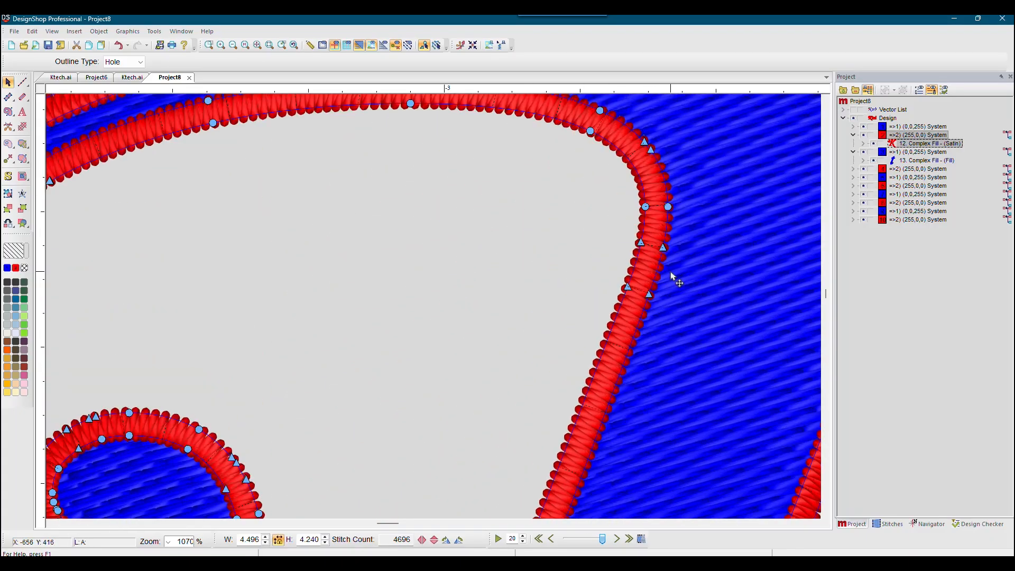
{"action": "scroll", "coordinate": [663, 277], "scroll_direction": "down", "scroll_amount": 6}
{"action": "scroll", "coordinate": [665, 282], "scroll_direction": "down", "scroll_amount": 10}
{"action": "scroll", "coordinate": [539, 303], "scroll_direction": "up", "scroll_amount": 10}
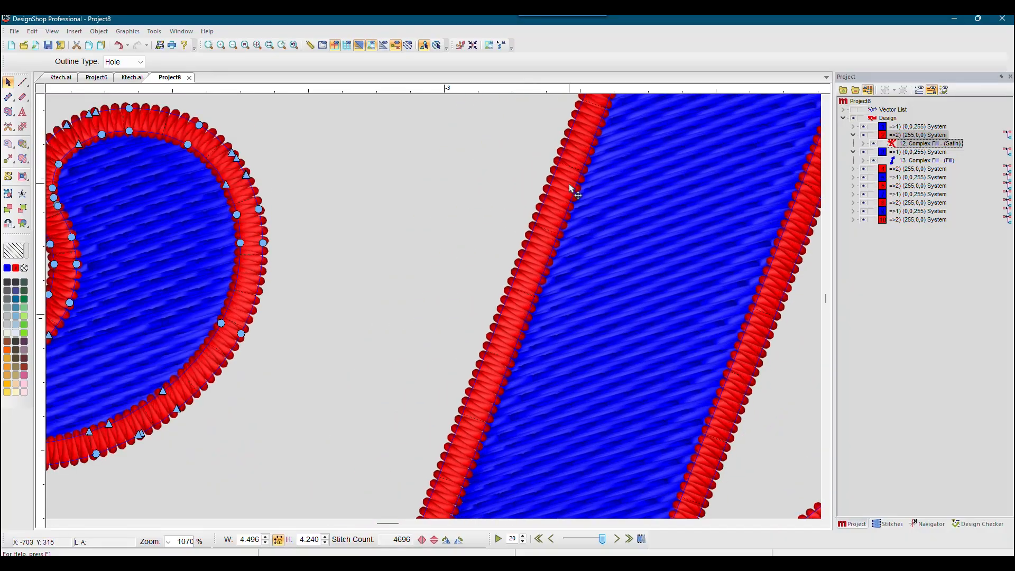
{"action": "scroll", "coordinate": [609, 161], "scroll_direction": "up", "scroll_amount": 2}
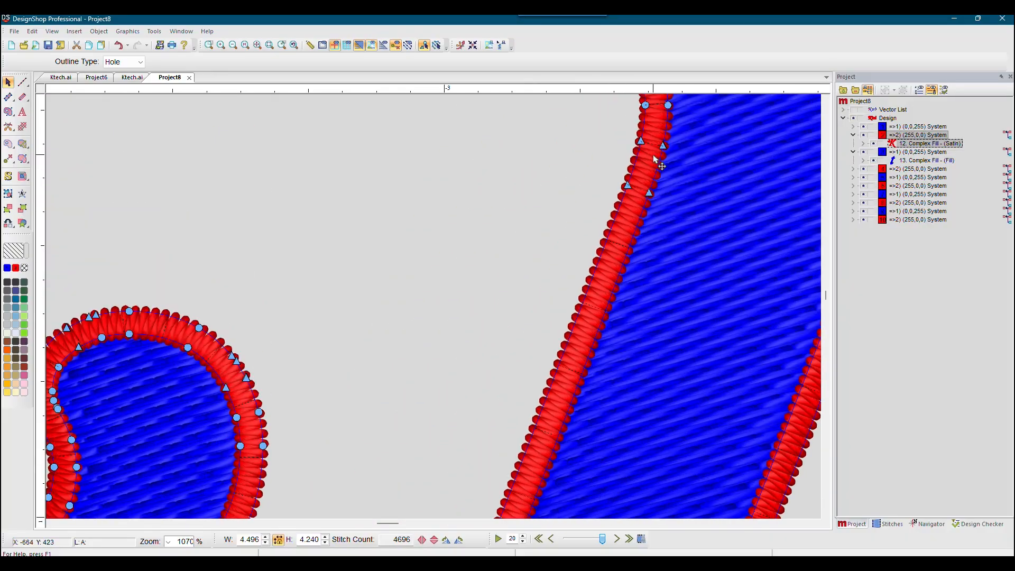
Try to pull the curve handle on the red border's inner edge along the K's upper stem slightly outward, and undo it
{"action": "left_click", "coordinate": [649, 195]}
{"action": "left_click", "coordinate": [209, 45]}
{"action": "left_click_drag", "start_coordinate": [512, 280], "coordinate": [586, 401]}
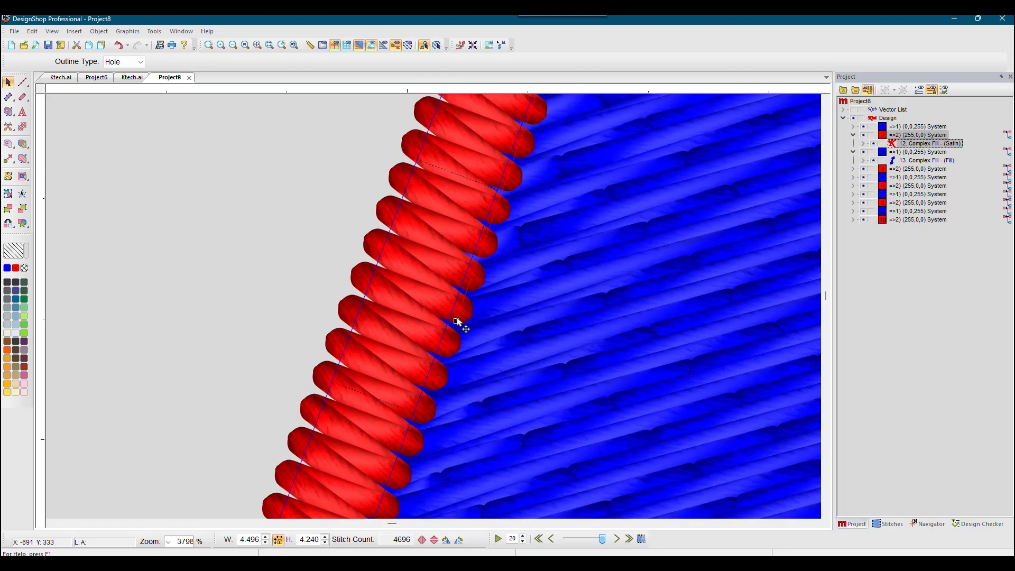
{"action": "left_click_drag", "start_coordinate": [456, 320], "coordinate": [449, 319]}
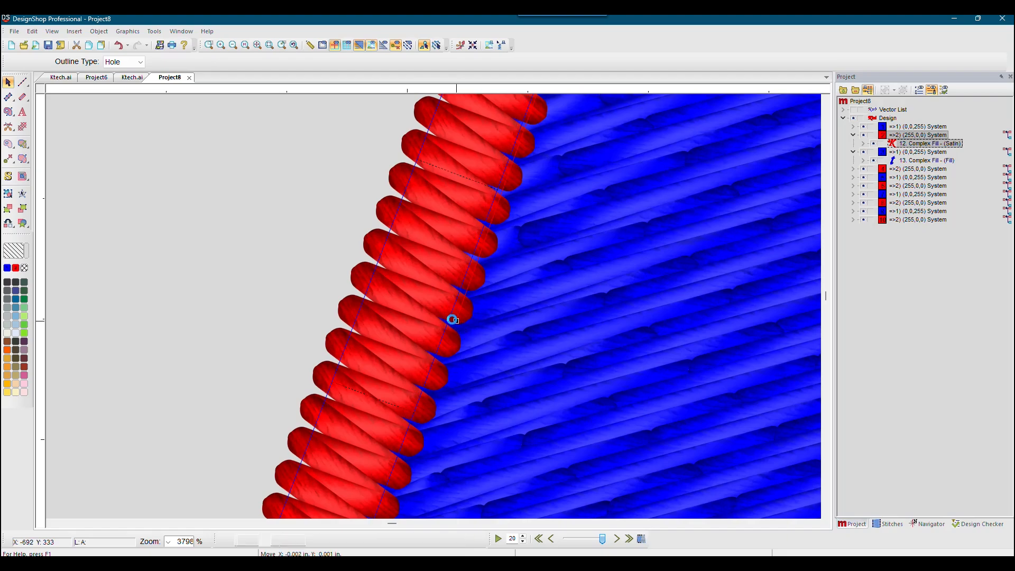
{"action": "left_click", "coordinate": [117, 50]}
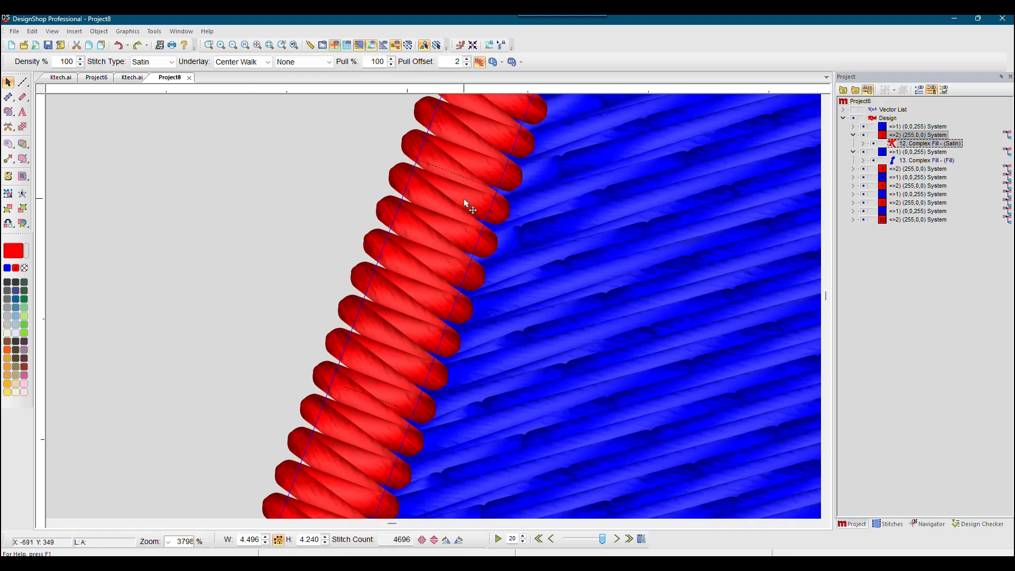
Reselect the node on the inner edge of the K's upper-left stem border and pull its curve handle slightly outward from the fill
{"action": "left_click_drag", "start_coordinate": [464, 198], "coordinate": [613, 233]}
{"action": "scroll", "coordinate": [614, 231], "scroll_direction": "down", "scroll_amount": 3}
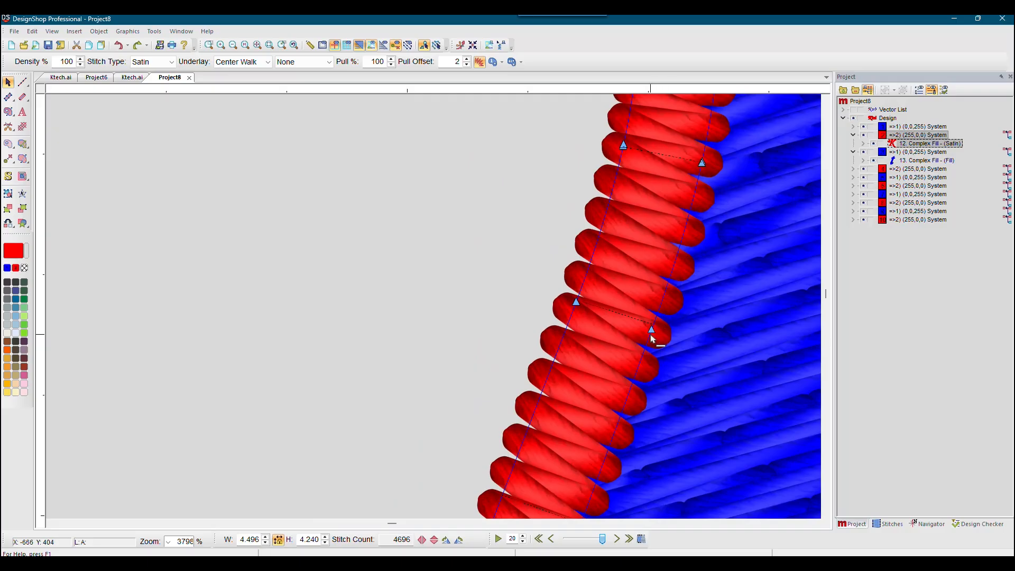
{"action": "scroll", "coordinate": [640, 376], "scroll_direction": "down", "scroll_amount": 10}
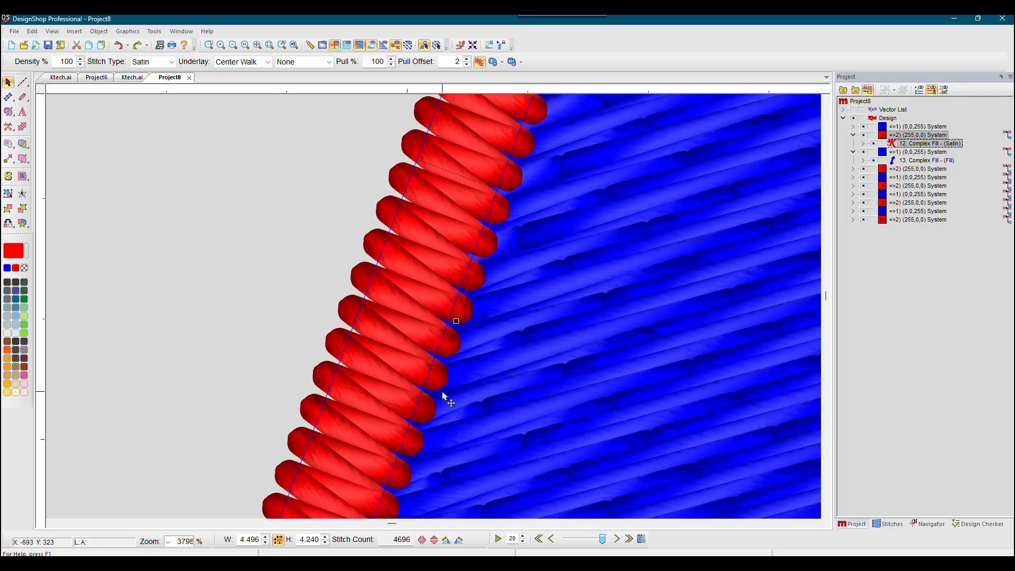
{"action": "left_click_drag", "start_coordinate": [458, 324], "coordinate": [449, 324]}
{"action": "scroll", "coordinate": [346, 196], "scroll_direction": "down", "scroll_amount": 4}
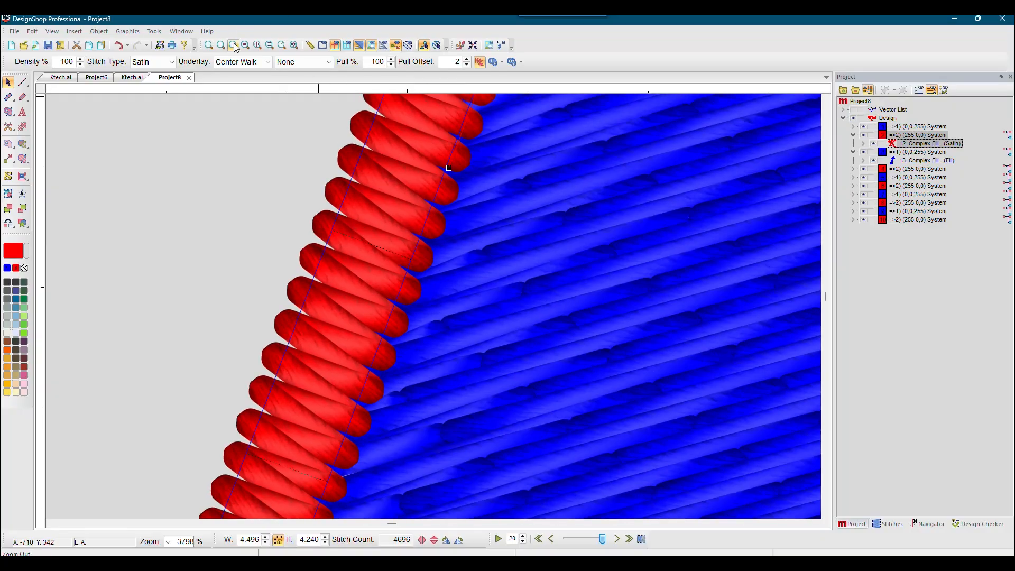
Straighten the inner edge of the red border on the K's lower-left stem by nudging its curve handle outward, and deselect the border
{"action": "left_click", "coordinate": [234, 46]}
{"action": "left_click", "coordinate": [234, 46]}
{"action": "left_click", "coordinate": [234, 46]}
{"action": "left_click", "coordinate": [234, 46]}
{"action": "left_click", "coordinate": [234, 46]}
{"action": "scroll", "coordinate": [335, 466], "scroll_direction": "down", "scroll_amount": 3}
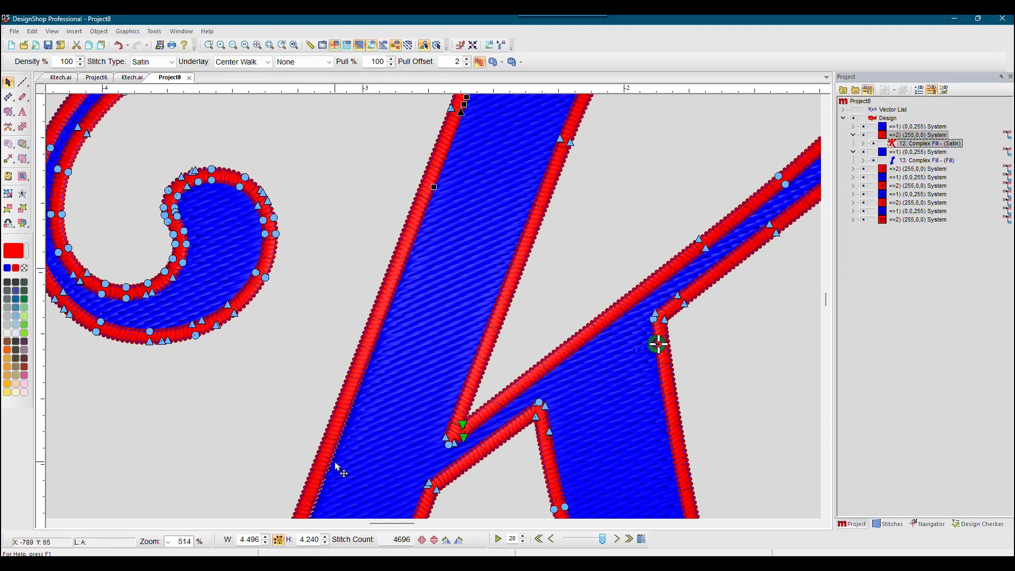
{"action": "scroll", "coordinate": [335, 466], "scroll_direction": "down", "scroll_amount": 10}
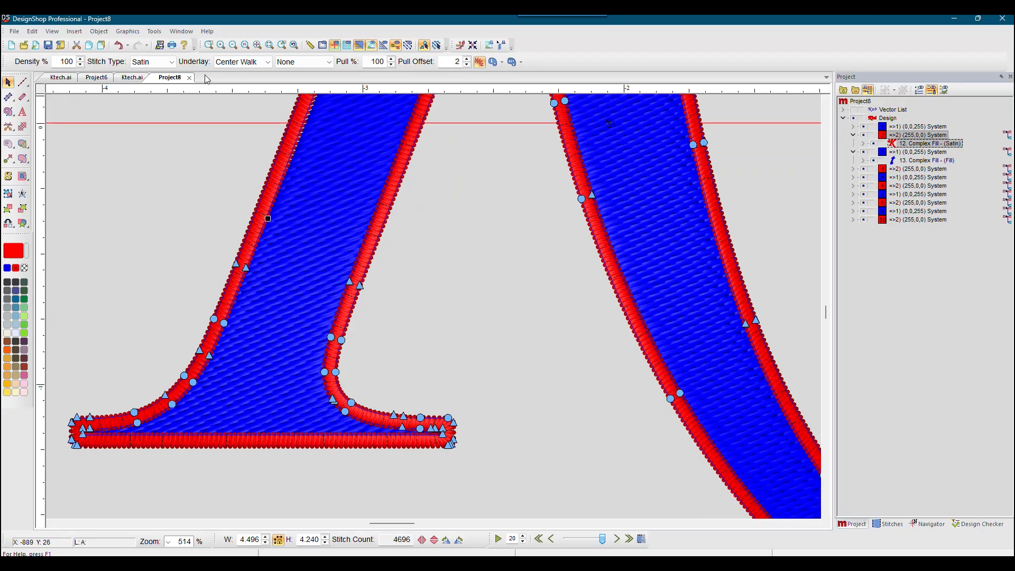
{"action": "left_click", "coordinate": [209, 46]}
{"action": "left_click_drag", "start_coordinate": [198, 251], "coordinate": [312, 310]}
{"action": "scroll", "coordinate": [383, 256], "scroll_direction": "up", "scroll_amount": 4}
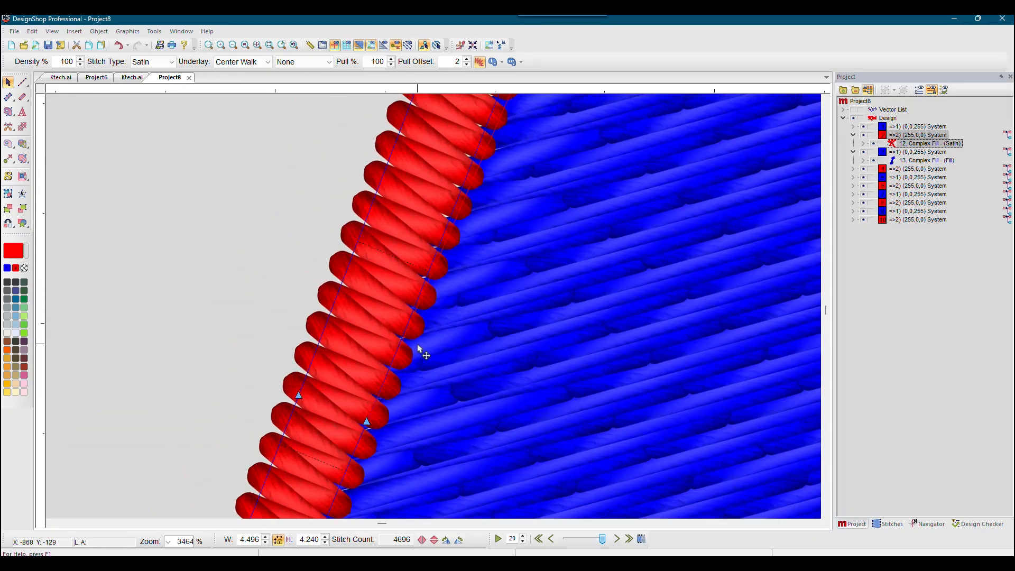
{"action": "left_click", "coordinate": [233, 45]}
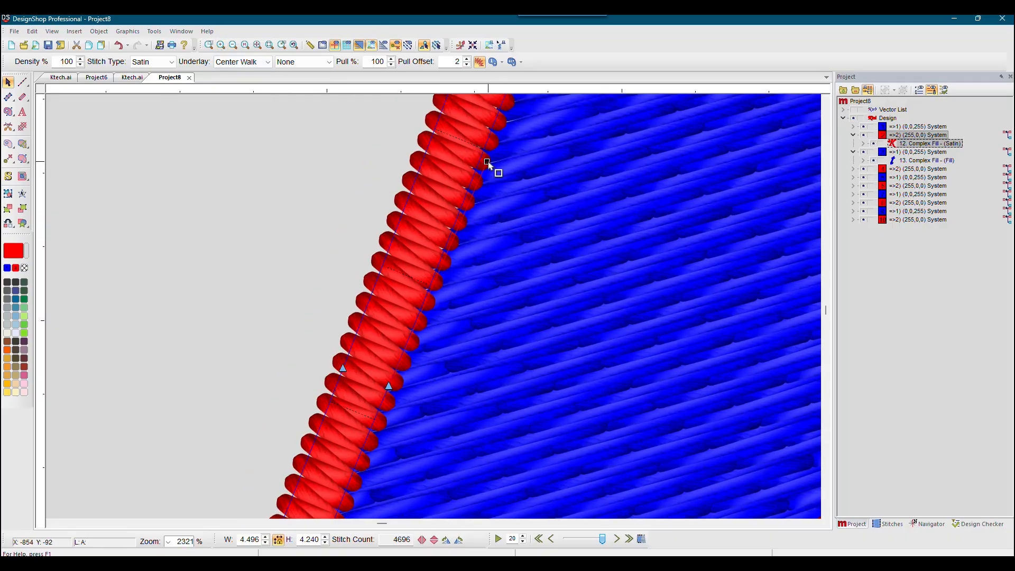
{"action": "left_click_drag", "start_coordinate": [487, 161], "coordinate": [480, 156]}
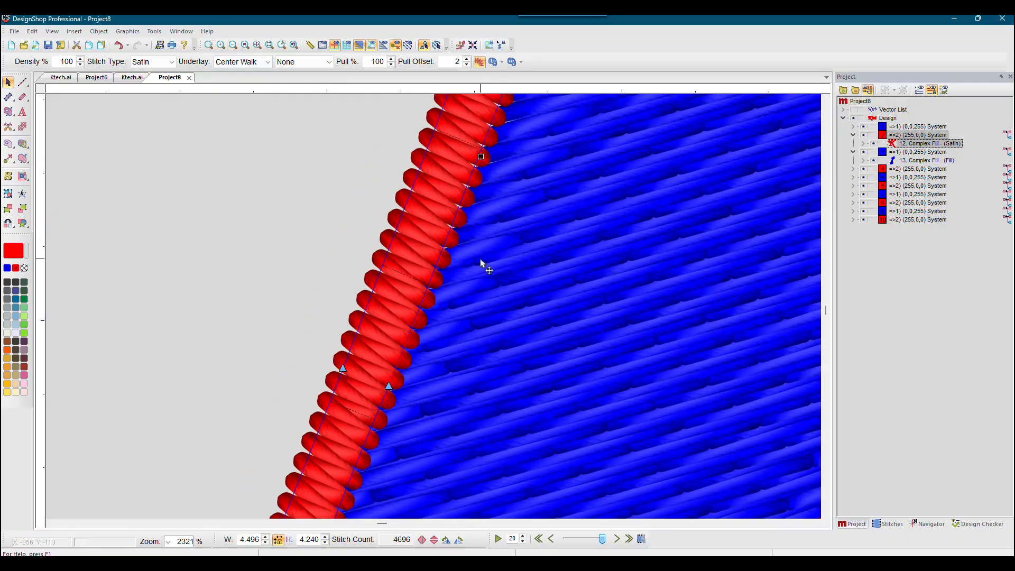
{"action": "left_click", "coordinate": [209, 45]}
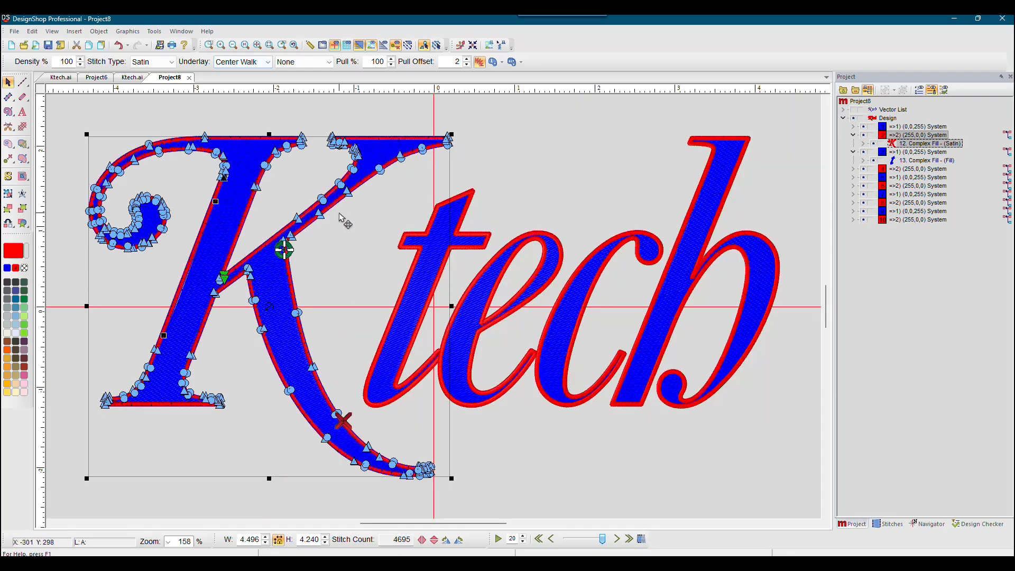
{"action": "left_click", "coordinate": [65, 108]}
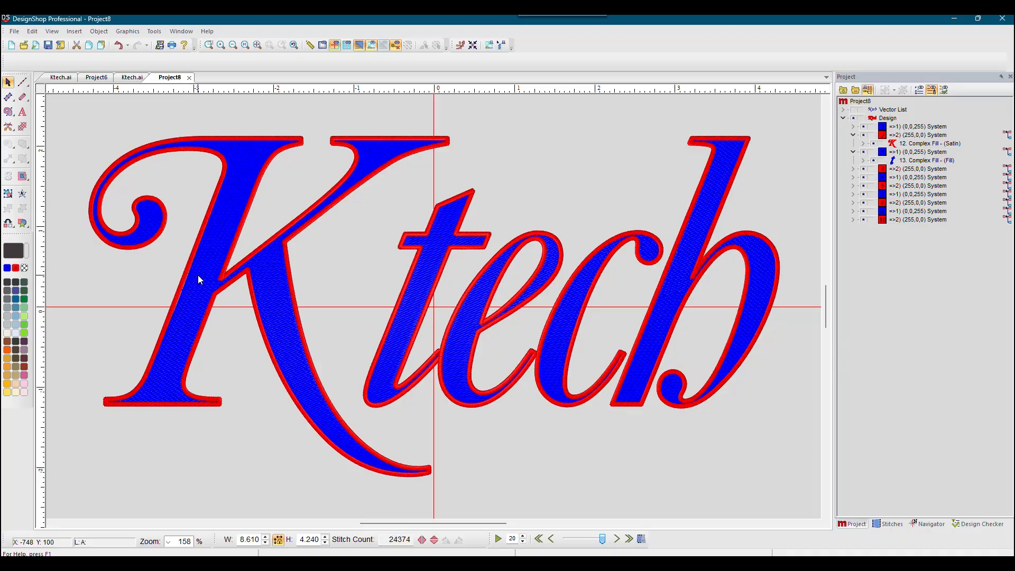
Select the K's blue fill, shift the node midway along the stem's left edge under the red border, and delete the node just below it
{"action": "left_click_drag", "start_coordinate": [111, 200], "coordinate": [236, 339]}
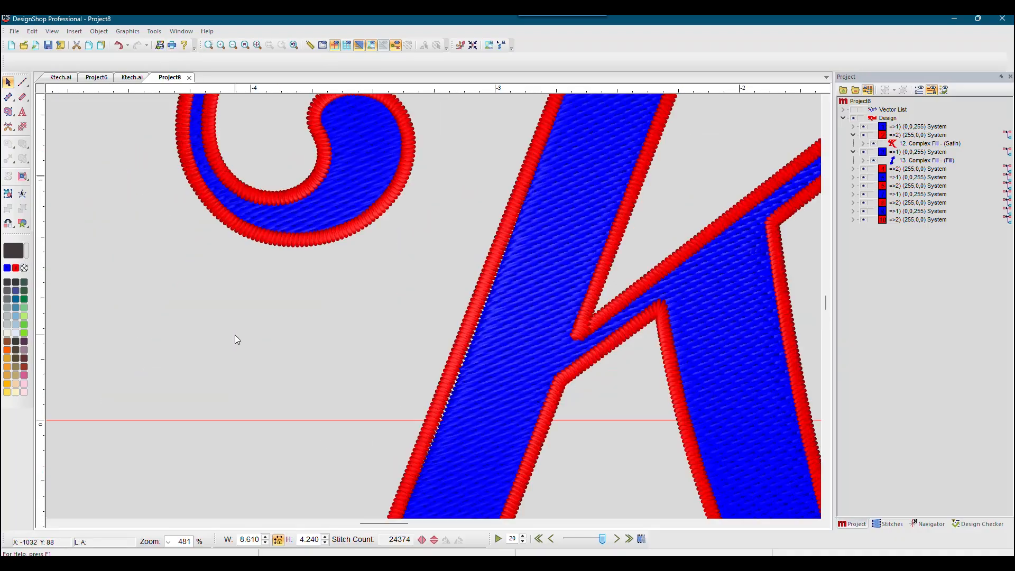
{"action": "left_click", "coordinate": [907, 129]}
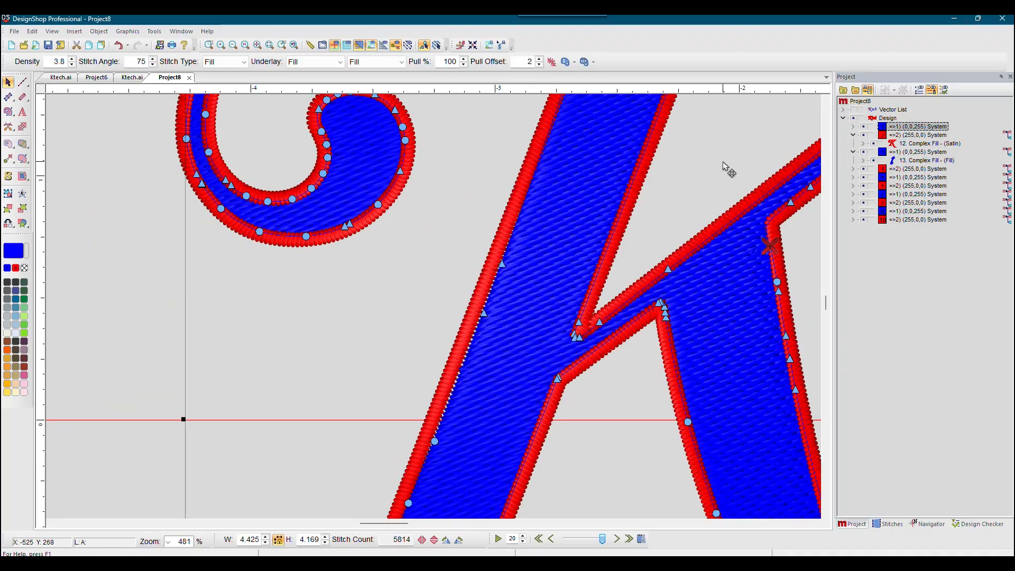
{"action": "left_click", "coordinate": [502, 264]}
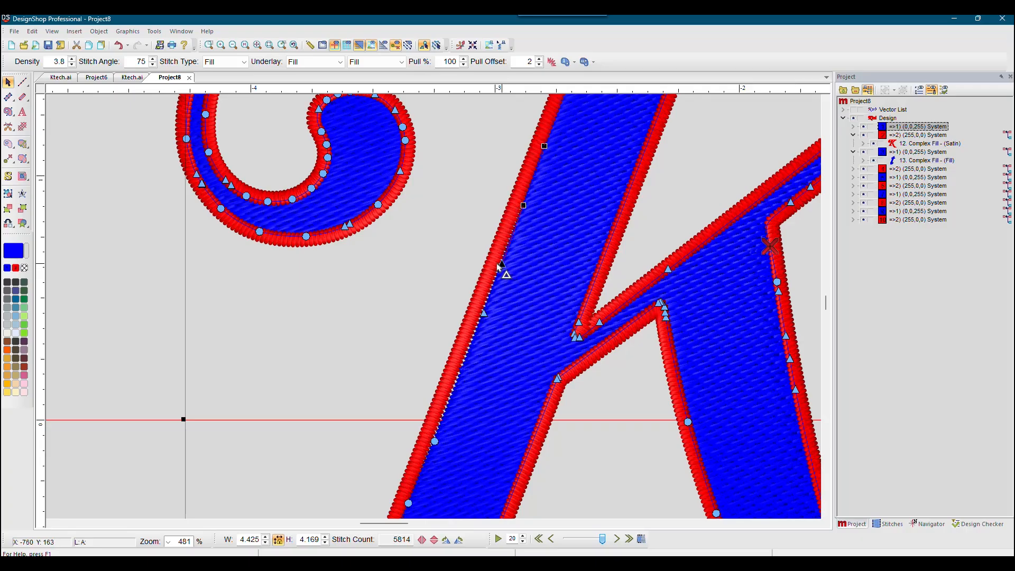
{"action": "left_click_drag", "start_coordinate": [501, 264], "coordinate": [496, 262]}
{"action": "left_click", "coordinate": [484, 314]}
{"action": "key", "text": "Delete"}
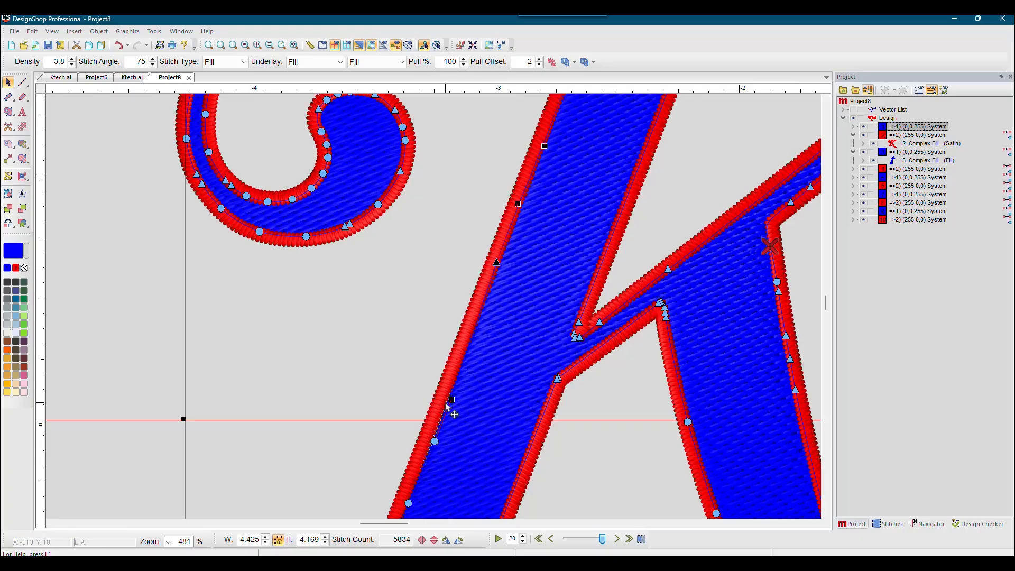
Delete the curve node lower on the blue stem's left edge and move the following node slightly outward under the red border
{"action": "left_click", "coordinate": [434, 441]}
{"action": "key", "text": "space"}
{"action": "key", "text": "Delete"}
{"action": "left_click_drag", "start_coordinate": [408, 504], "coordinate": [407, 497]}
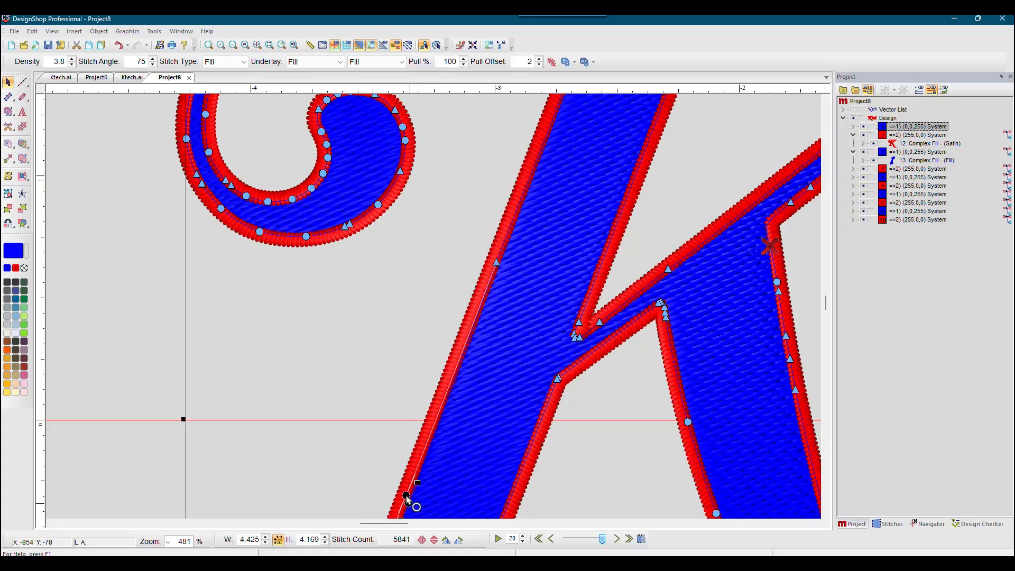
Nudge the two curve nodes near the top of the blue stem's left edge outward beneath the red border, and deselect the fill
{"action": "left_click", "coordinate": [497, 263]}
{"action": "scroll", "coordinate": [526, 233], "scroll_direction": "up", "scroll_amount": 2}
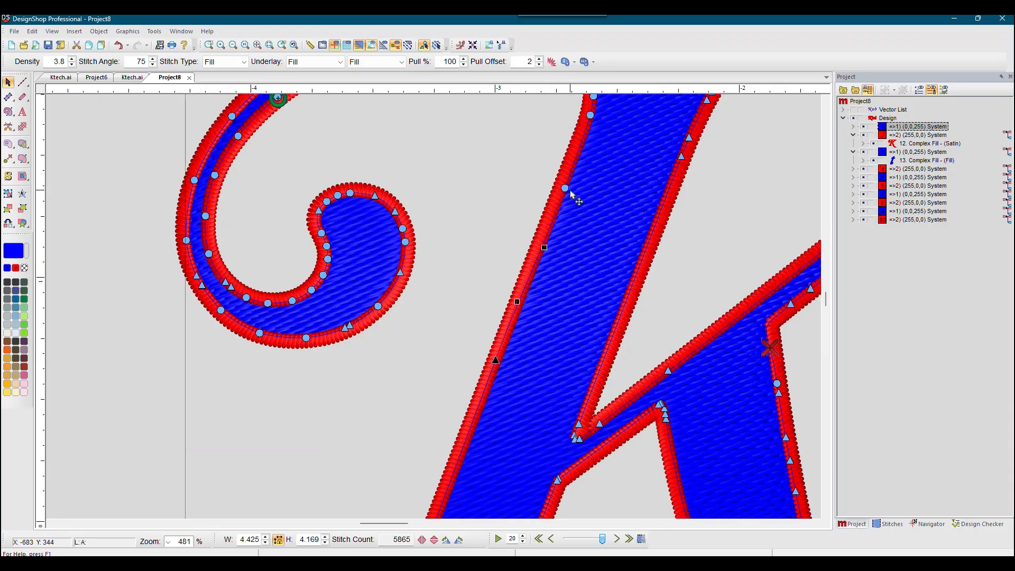
{"action": "left_click_drag", "start_coordinate": [564, 189], "coordinate": [562, 187]}
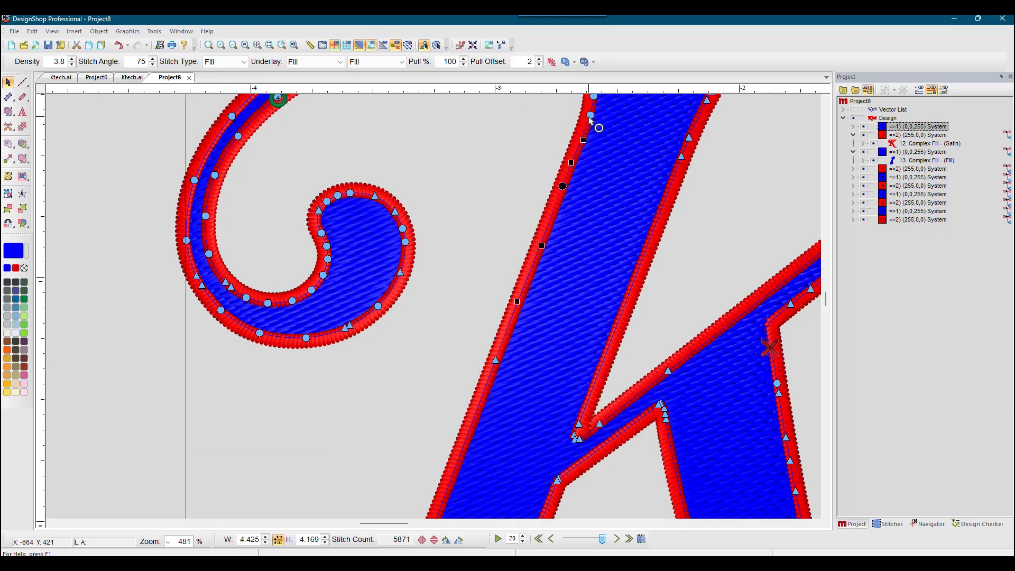
{"action": "left_click_drag", "start_coordinate": [590, 116], "coordinate": [587, 114]}
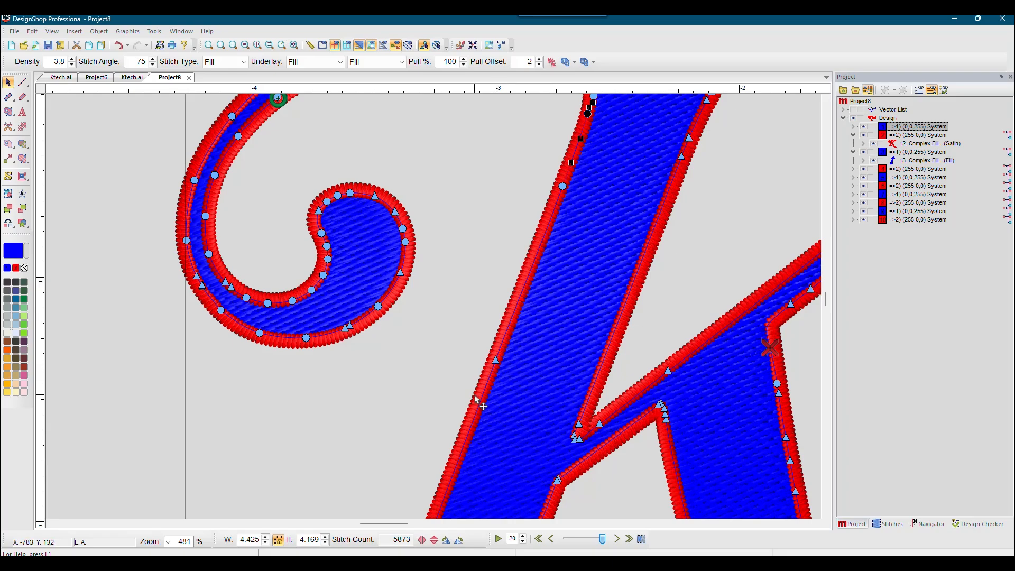
{"action": "scroll", "coordinate": [478, 399], "scroll_direction": "down", "scroll_amount": 5}
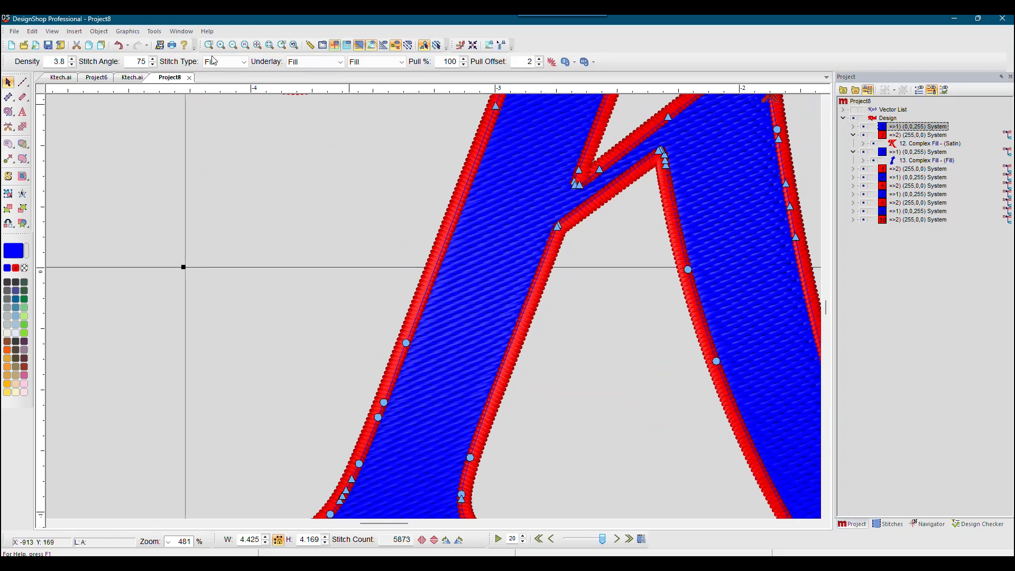
{"action": "left_click", "coordinate": [257, 44]}
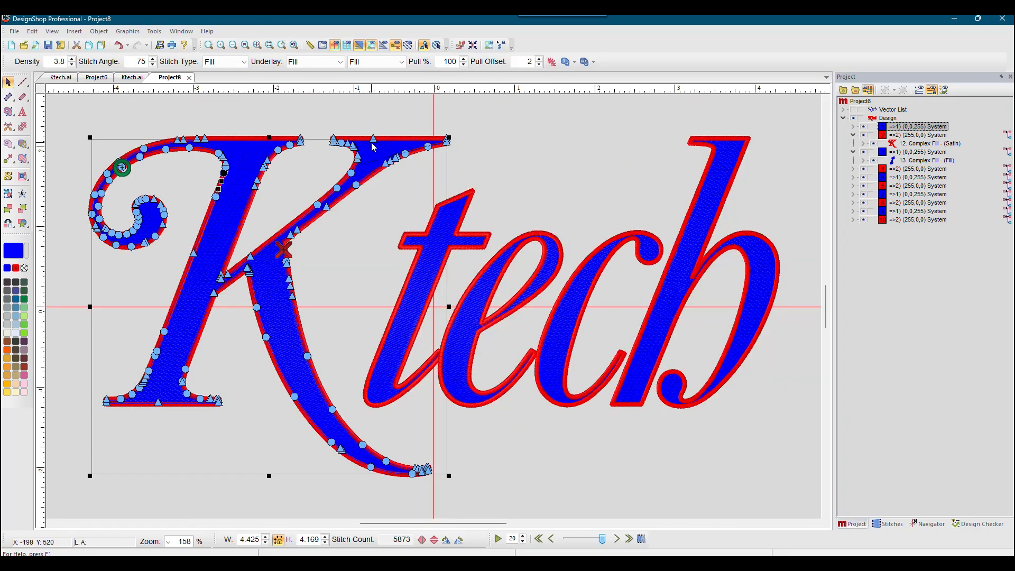
{"action": "left_click", "coordinate": [186, 122]}
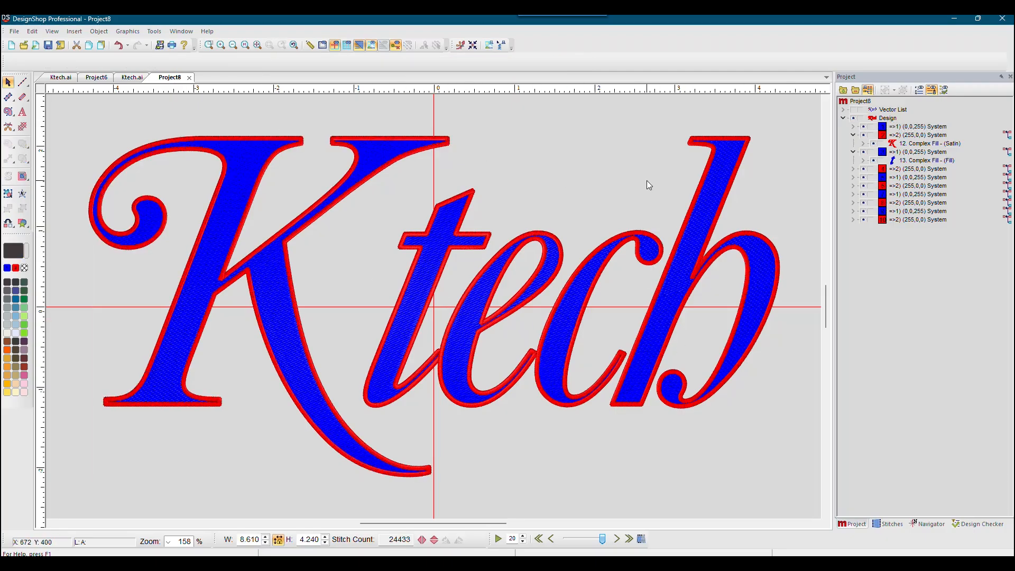
Collapse the expanded color groups in the project tree and select the blue fills of all five letters
{"action": "left_click", "coordinate": [853, 136]}
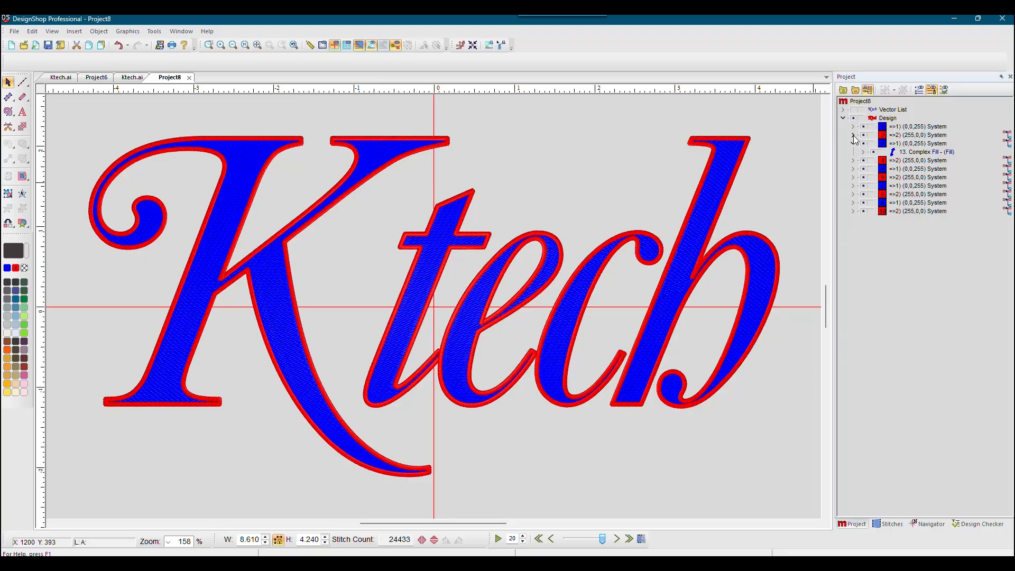
{"action": "left_click", "coordinate": [852, 144]}
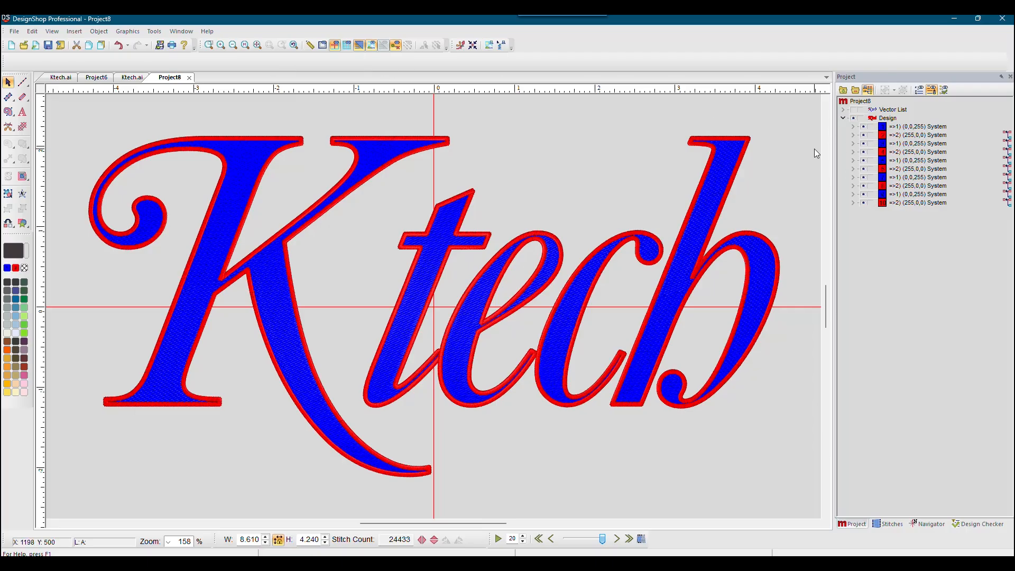
{"action": "left_click", "coordinate": [905, 128]}
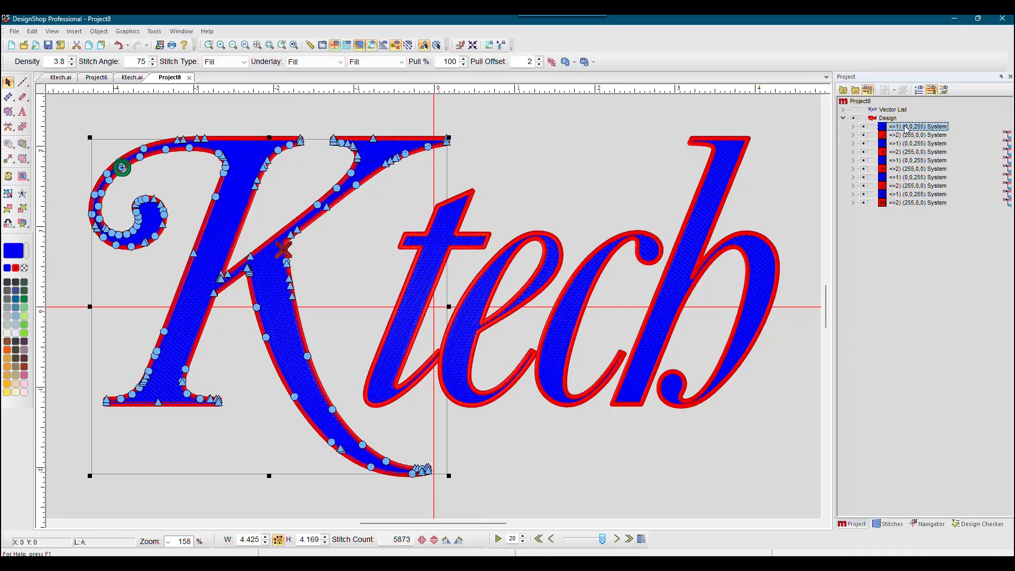
{"action": "left_click", "coordinate": [906, 144], "text": "ctrl"}
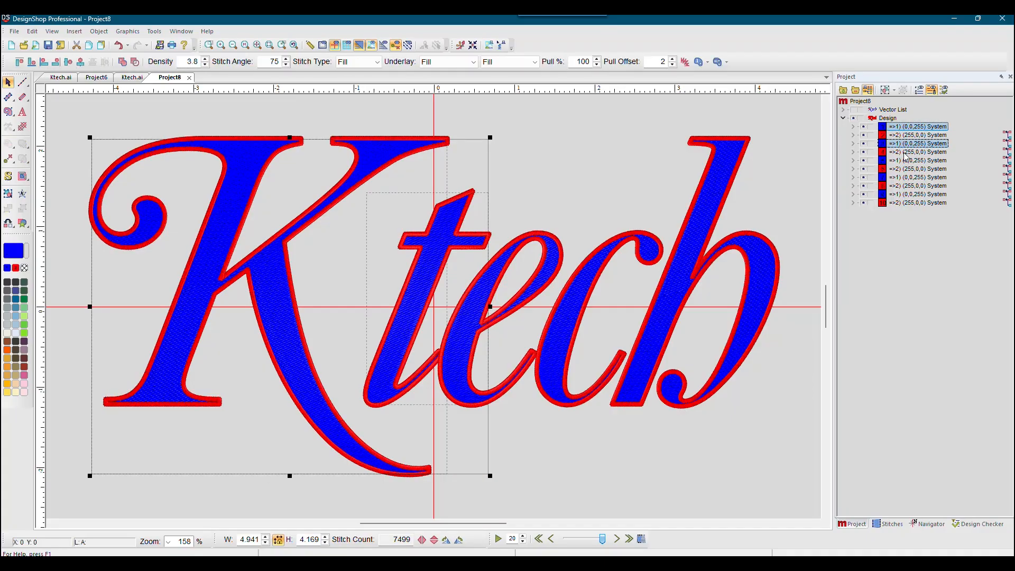
{"action": "left_click", "coordinate": [906, 160], "text": "ctrl"}
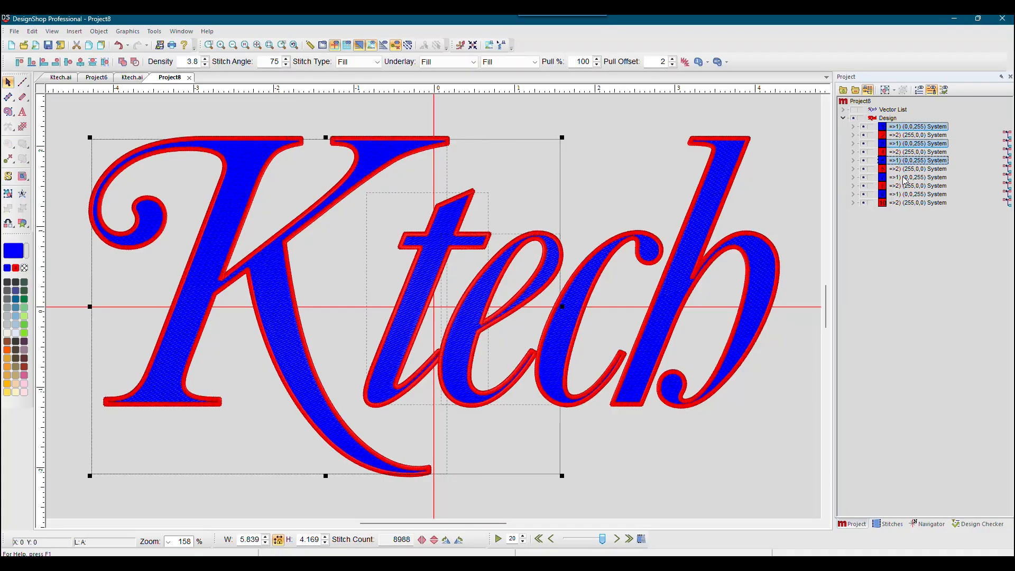
{"action": "left_click", "coordinate": [903, 178], "text": "ctrl"}
{"action": "left_click", "coordinate": [905, 194], "text": "ctrl"}
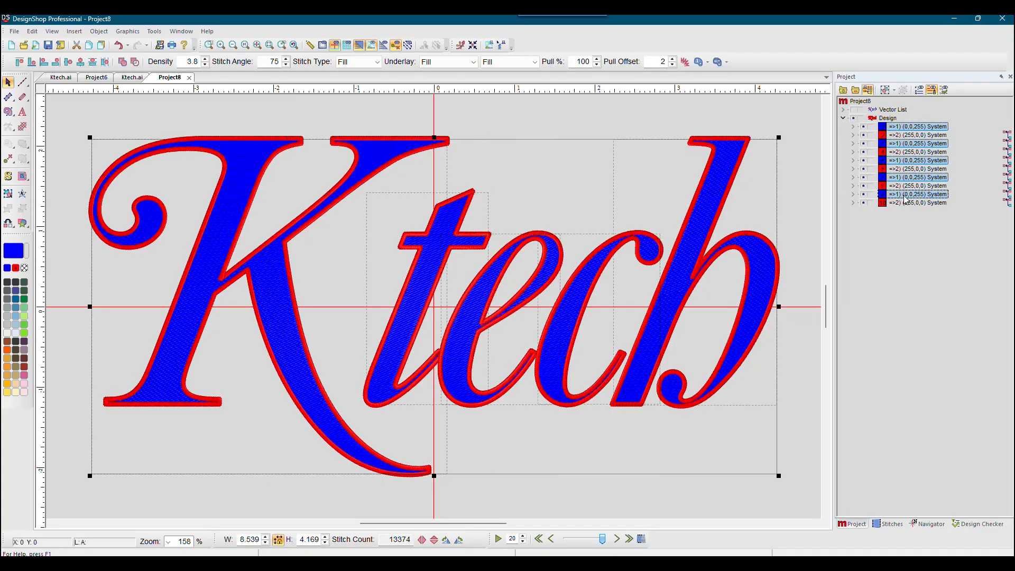
In the selected fills' object properties, disable the Auto stitch type, enable Auto-Density, and apply a density of 85%
{"action": "right_click", "coordinate": [898, 128]}
{"action": "left_click", "coordinate": [910, 133]}
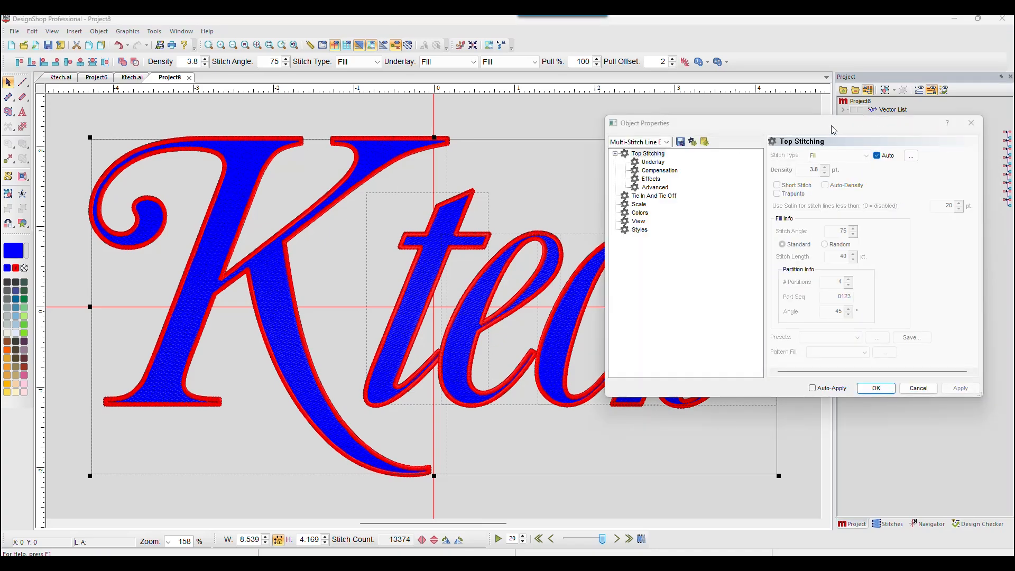
{"action": "left_click_drag", "start_coordinate": [836, 124], "coordinate": [683, 97]}
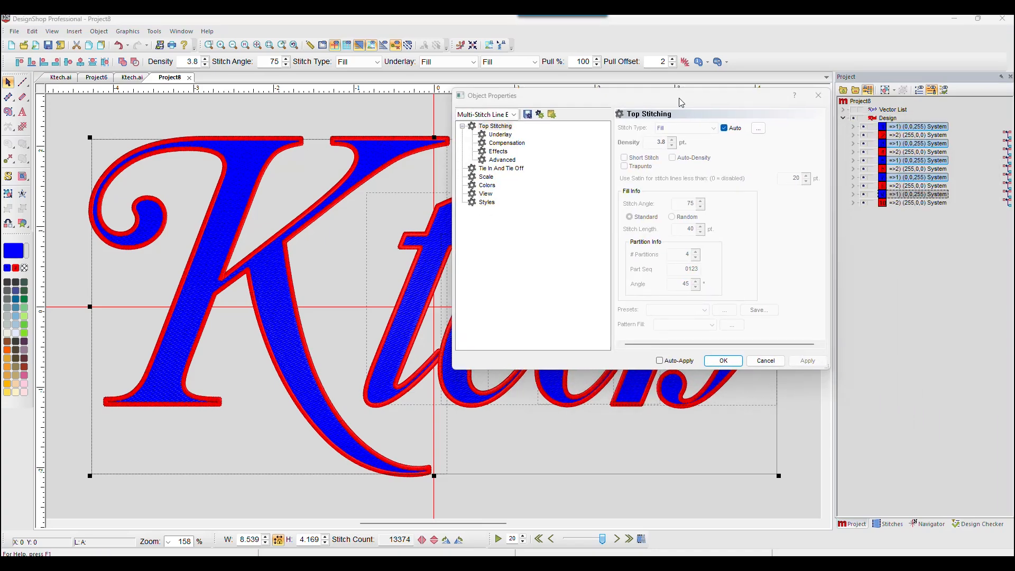
{"action": "left_click", "coordinate": [724, 128]}
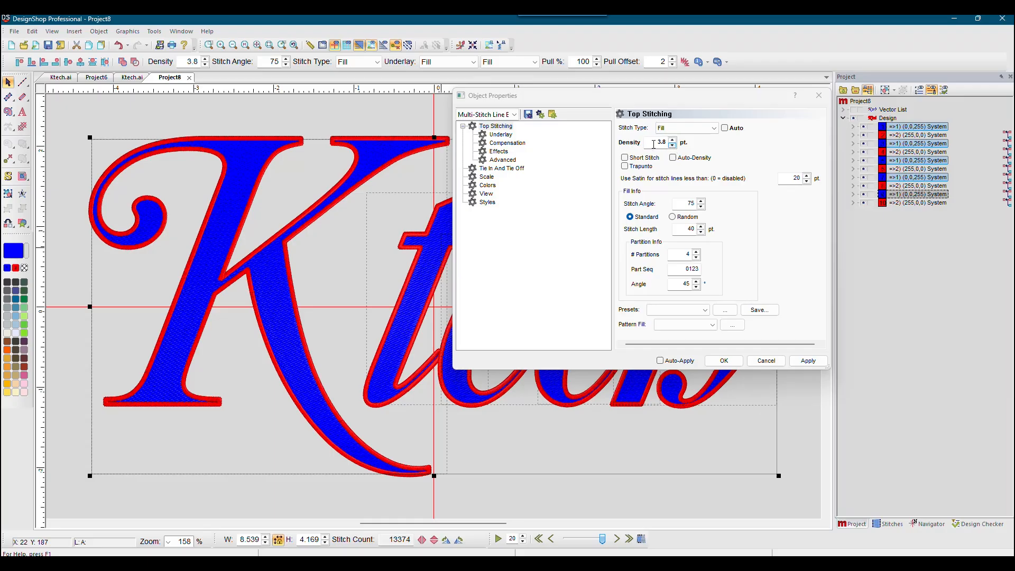
{"action": "left_click", "coordinate": [680, 161]}
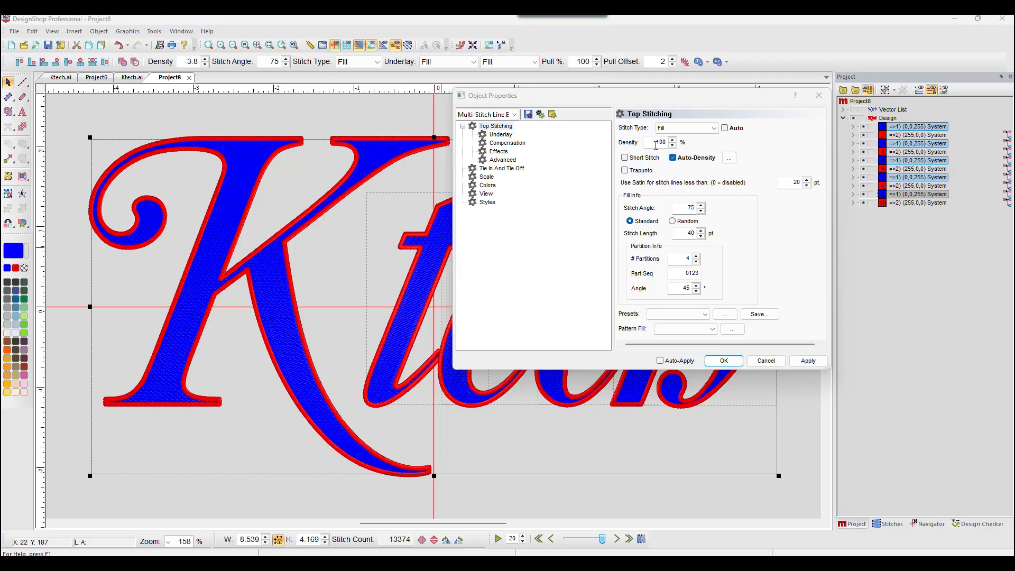
{"action": "type", "text": "85"}
{"action": "left_click", "coordinate": [807, 361]}
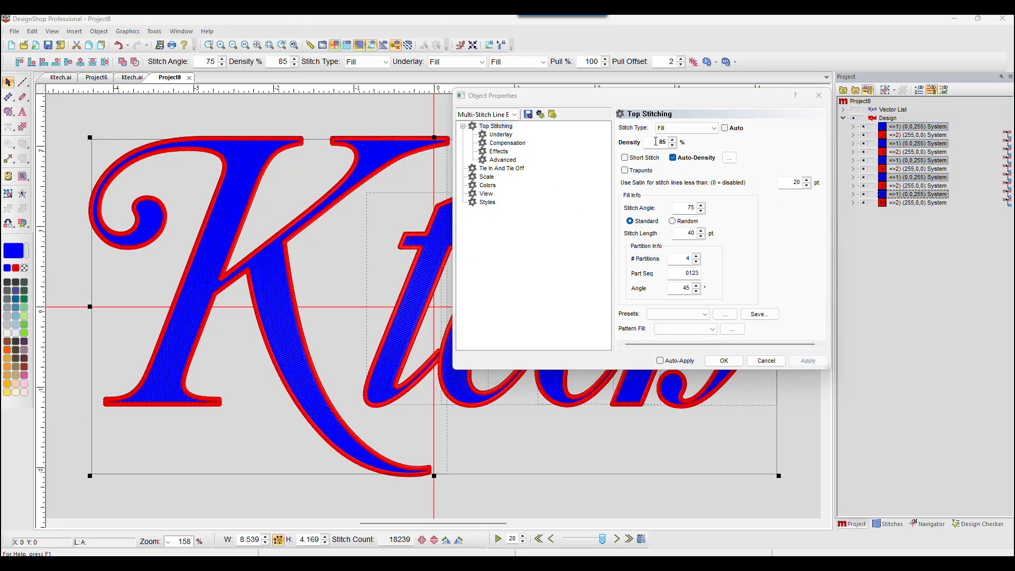
Disable auto-underlay for the blue fills and set the primary underlay's border margin to 6 pt, density to 15 pt and stitch length to 40 pt
{"action": "left_click", "coordinate": [501, 136]}
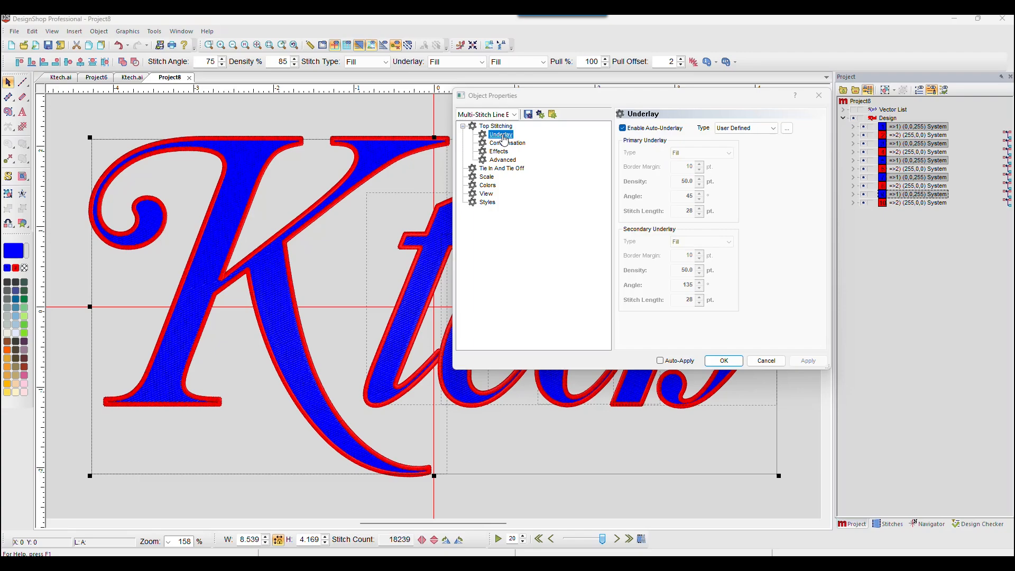
{"action": "left_click", "coordinate": [631, 129]}
{"action": "double_click", "coordinate": [677, 163]}
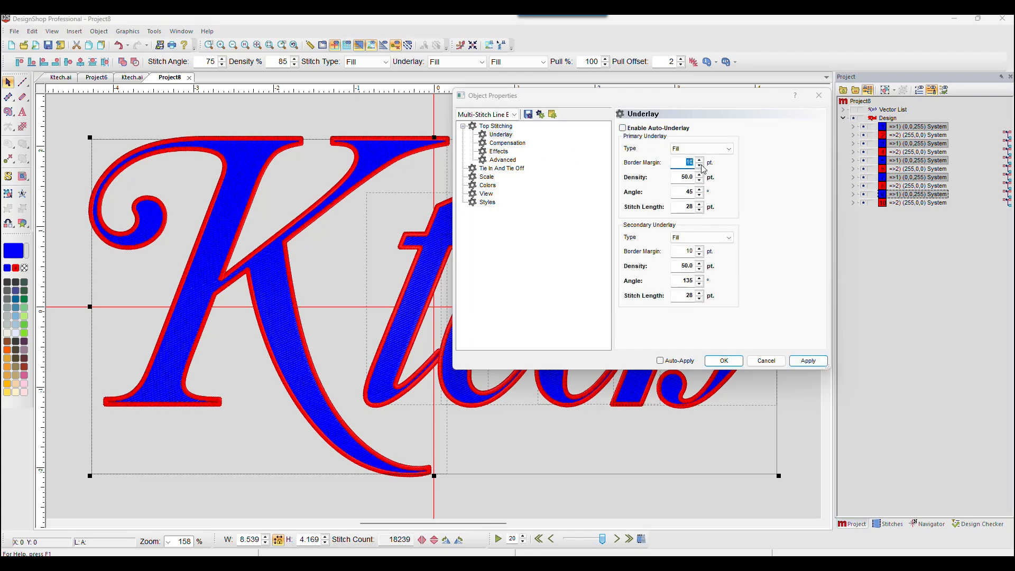
{"action": "key", "text": "Tab"}
{"action": "type", "text": "15"}
{"action": "double_click", "coordinate": [686, 206]}
Set the secondary underlay's border margin to 6 pt, density to 15 pt and stitch length to 40 pt, apply, and close the properties
{"action": "double_click", "coordinate": [688, 252]}
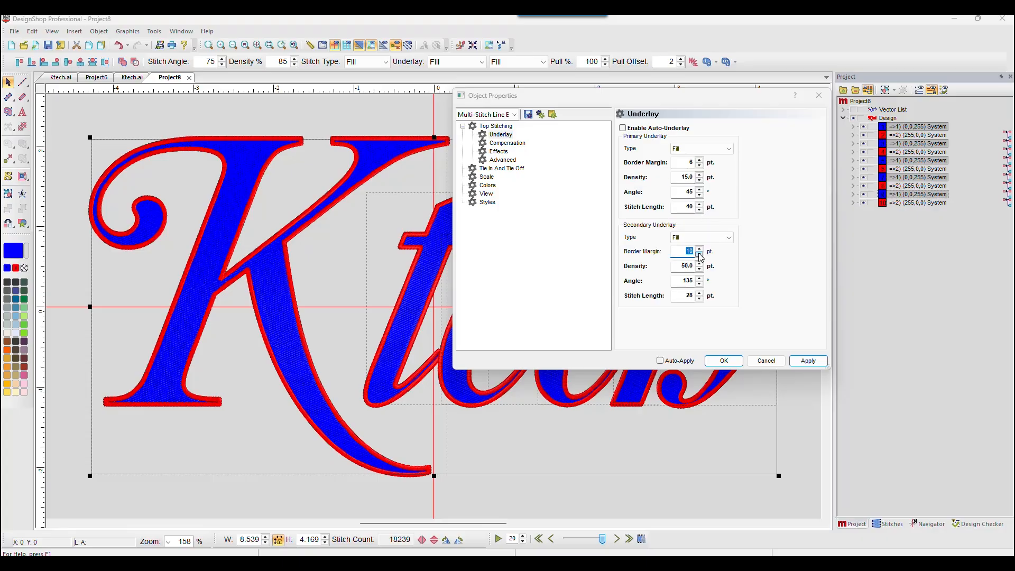
{"action": "type", "text": "6"}
{"action": "key", "text": "Tab"}
{"action": "key", "text": "Tab"}
{"action": "key", "text": "Tab"}
{"action": "left_click", "coordinate": [808, 360]}
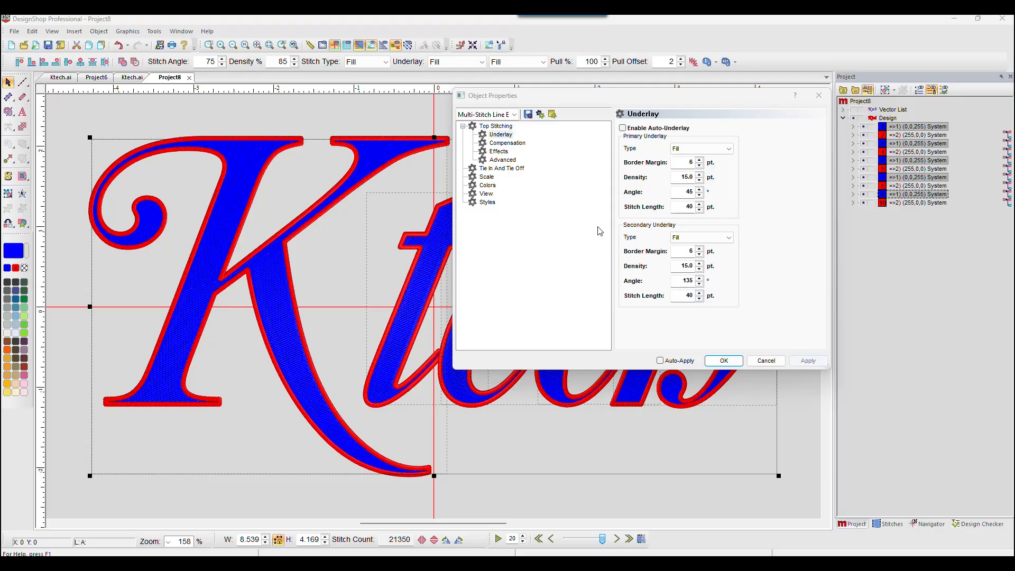
{"action": "left_click", "coordinate": [506, 142]}
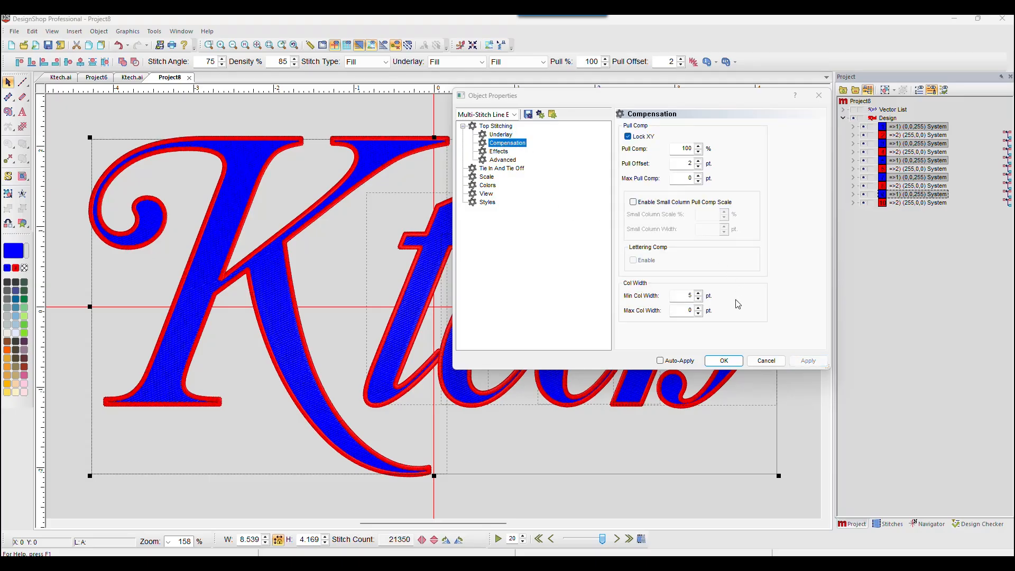
{"action": "left_click", "coordinate": [725, 361]}
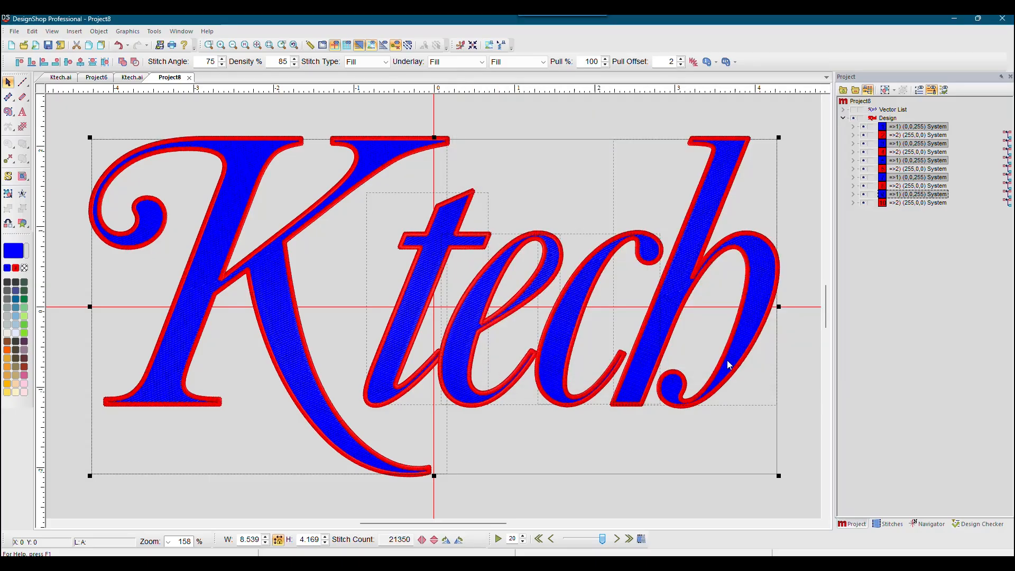
Zoom in on the t where its crossbar meets the stem and switch off the 3D stitch view
{"action": "left_click", "coordinate": [210, 46]}
{"action": "left_click_drag", "start_coordinate": [396, 213], "coordinate": [465, 239]}
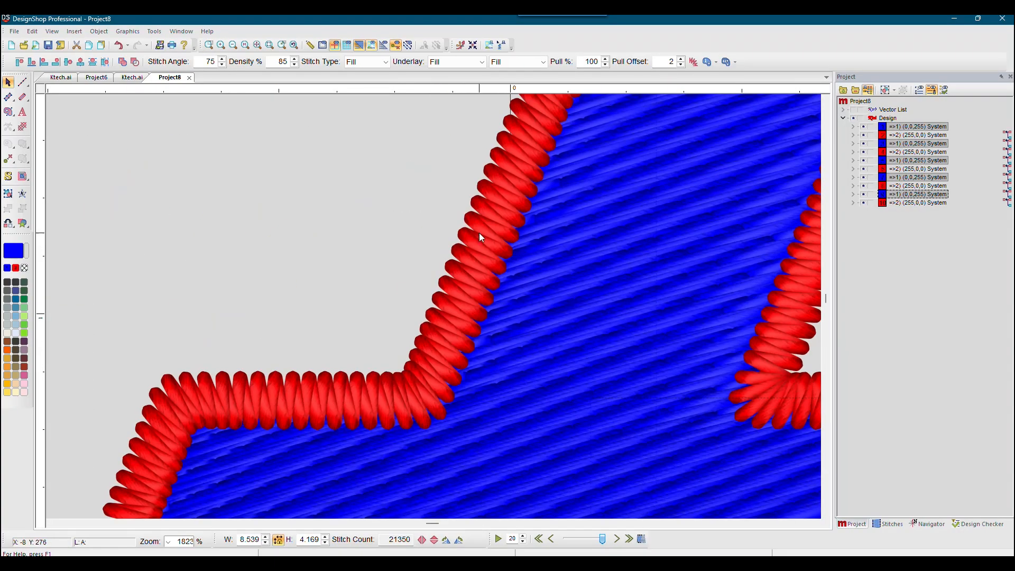
{"action": "left_click", "coordinate": [359, 45]}
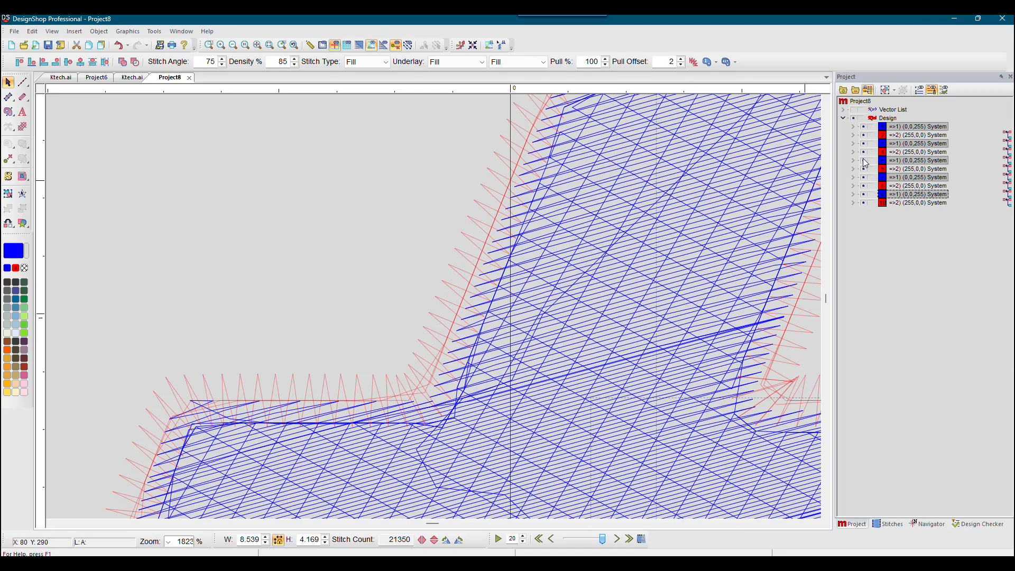
{"action": "right_click", "coordinate": [903, 127]}
{"action": "left_click", "coordinate": [922, 132]}
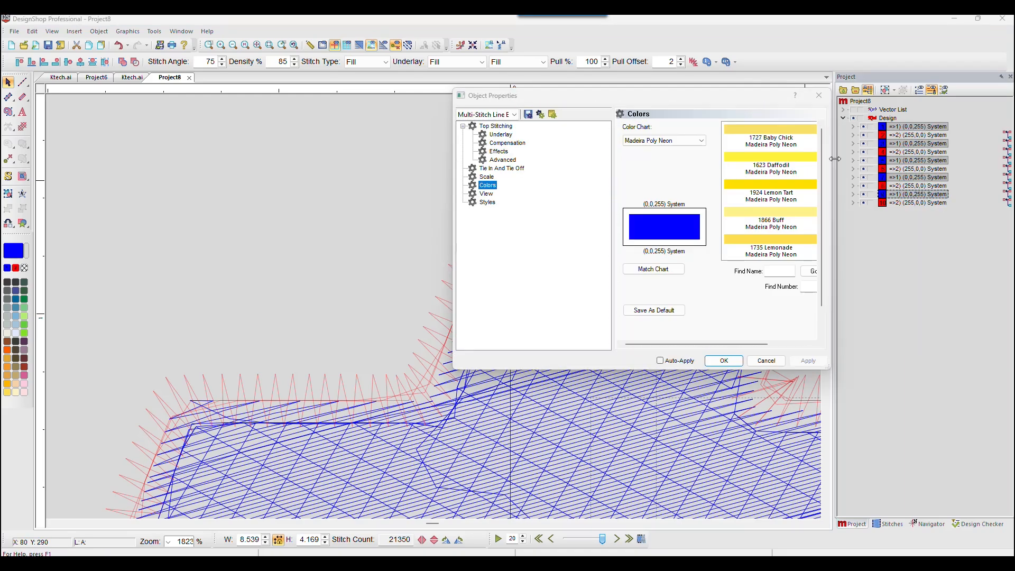
{"action": "left_click", "coordinate": [765, 361]}
Set the pull offset to 5 pt in the selected blue fills' compensation properties and apply it, keeping the t's edge in view
{"action": "right_click", "coordinate": [899, 129]}
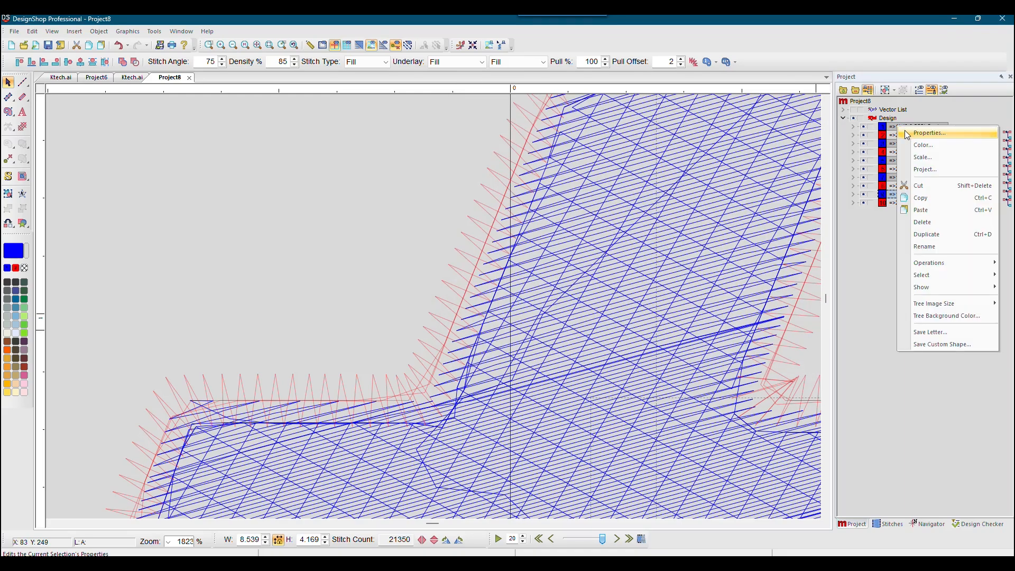
{"action": "left_click", "coordinate": [923, 133]}
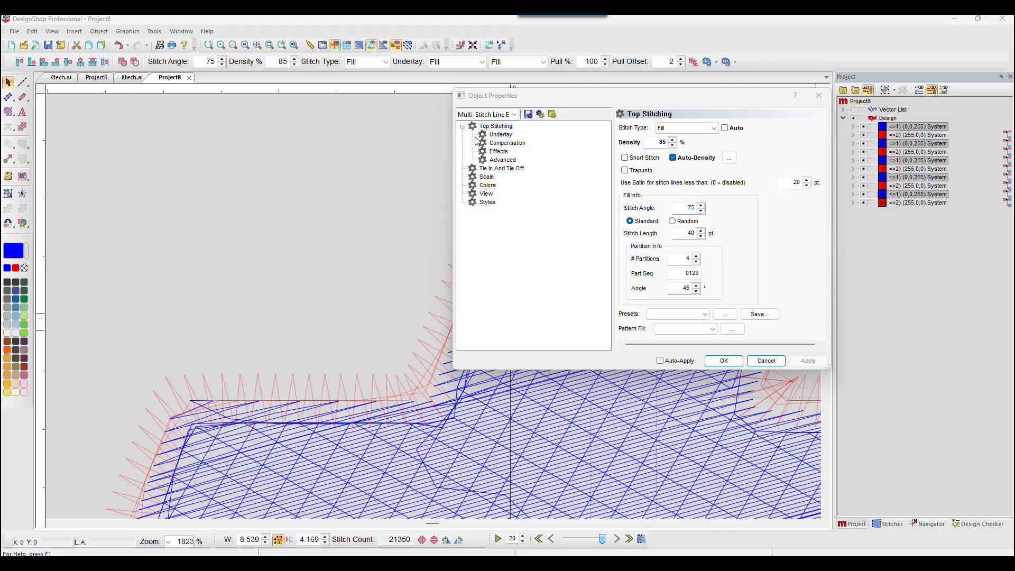
{"action": "left_click", "coordinate": [502, 143]}
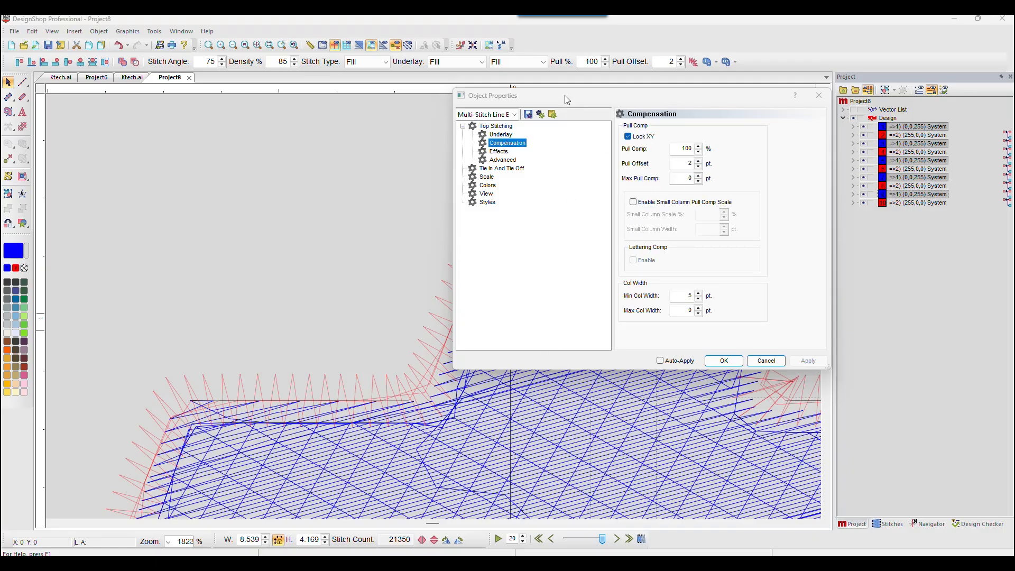
{"action": "left_click_drag", "start_coordinate": [565, 97], "coordinate": [686, 248]}
{"action": "left_click", "coordinate": [490, 269]}
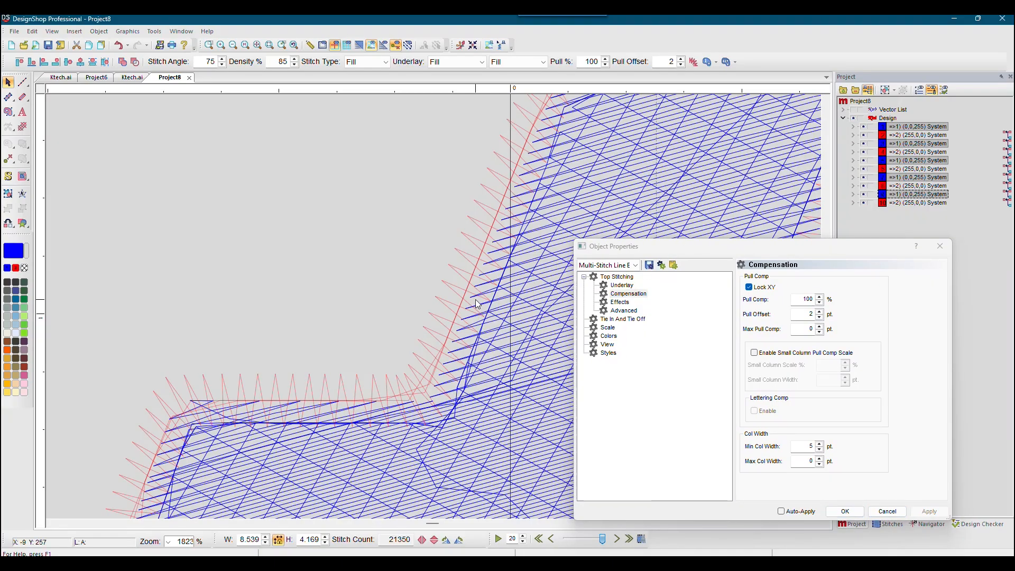
{"action": "left_click", "coordinate": [819, 311]}
{"action": "left_click", "coordinate": [819, 312]}
{"action": "left_click", "coordinate": [819, 312]}
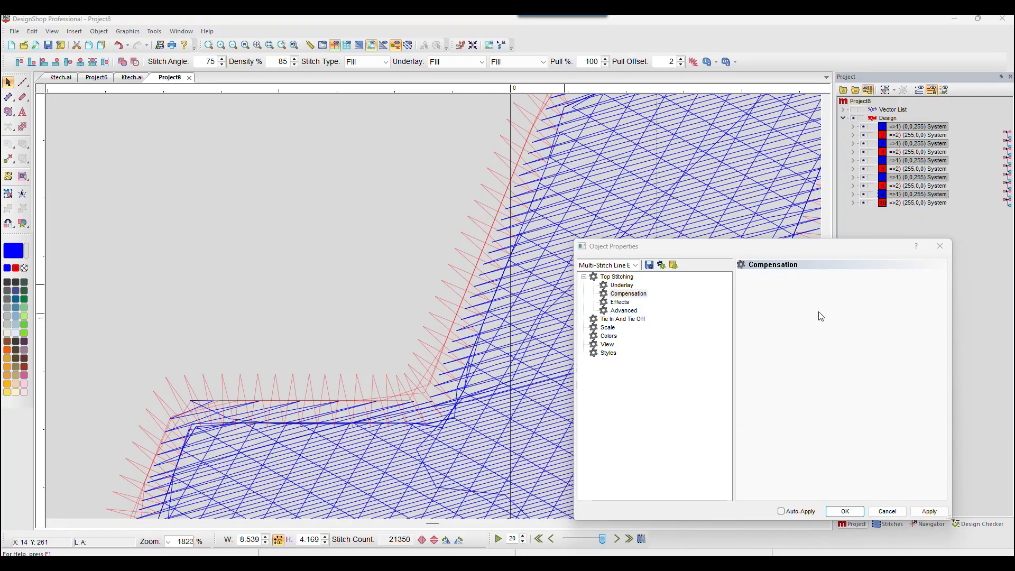
{"action": "left_click", "coordinate": [929, 512]}
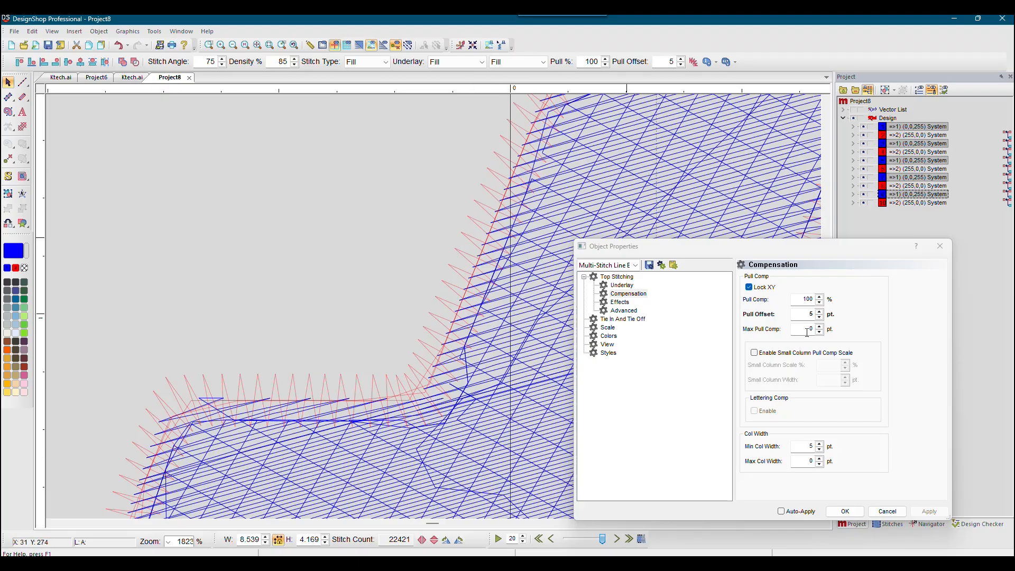
Try a pull offset of 15 pt on the blue fills
{"action": "left_click", "coordinate": [818, 316]}
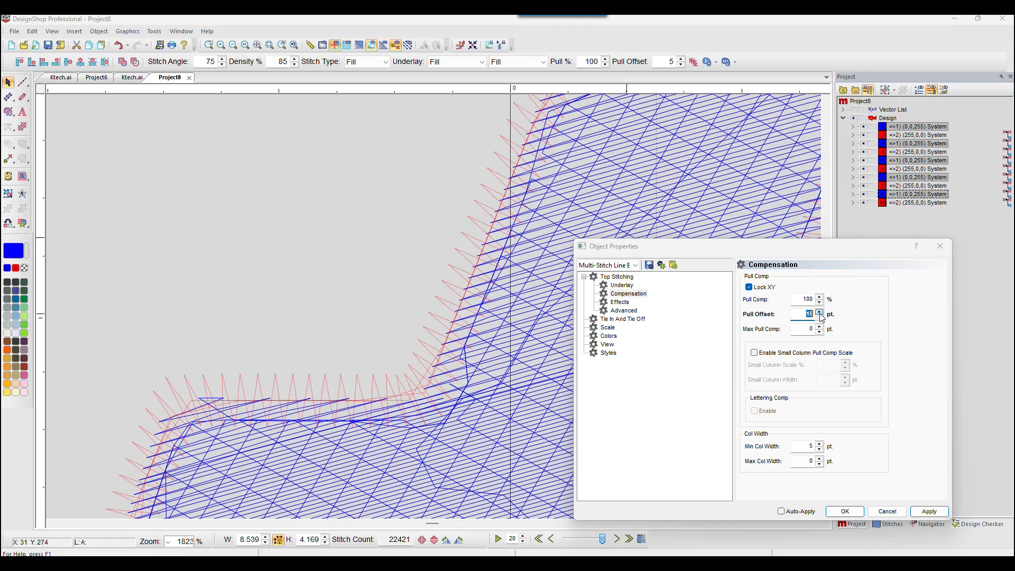
{"action": "left_click", "coordinate": [928, 511]}
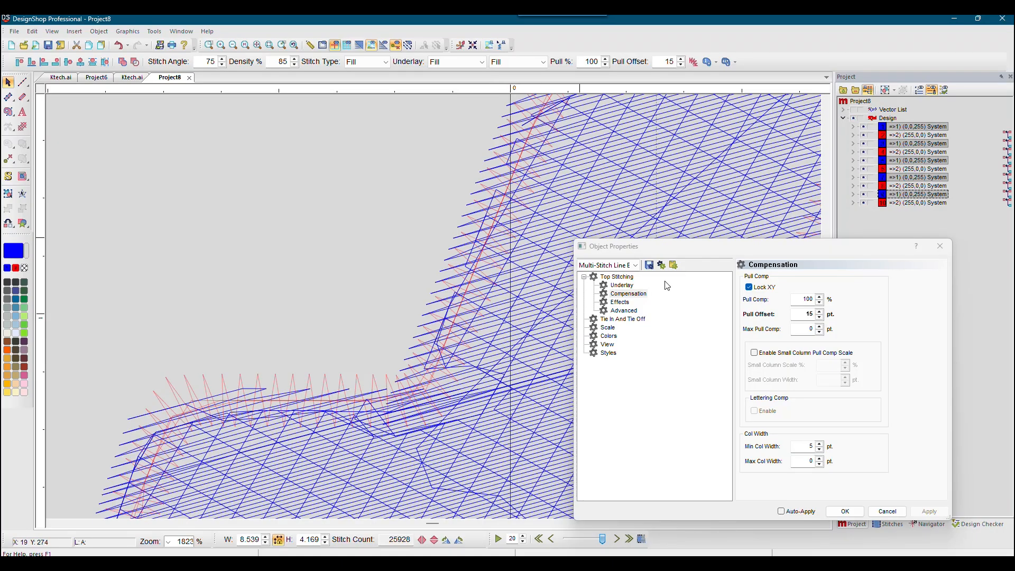
Return the blue fills' pull offset to 5 pt, apply it, and close the object properties
{"action": "left_click", "coordinate": [818, 317]}
{"action": "left_click", "coordinate": [818, 317]}
{"action": "left_click", "coordinate": [819, 317]}
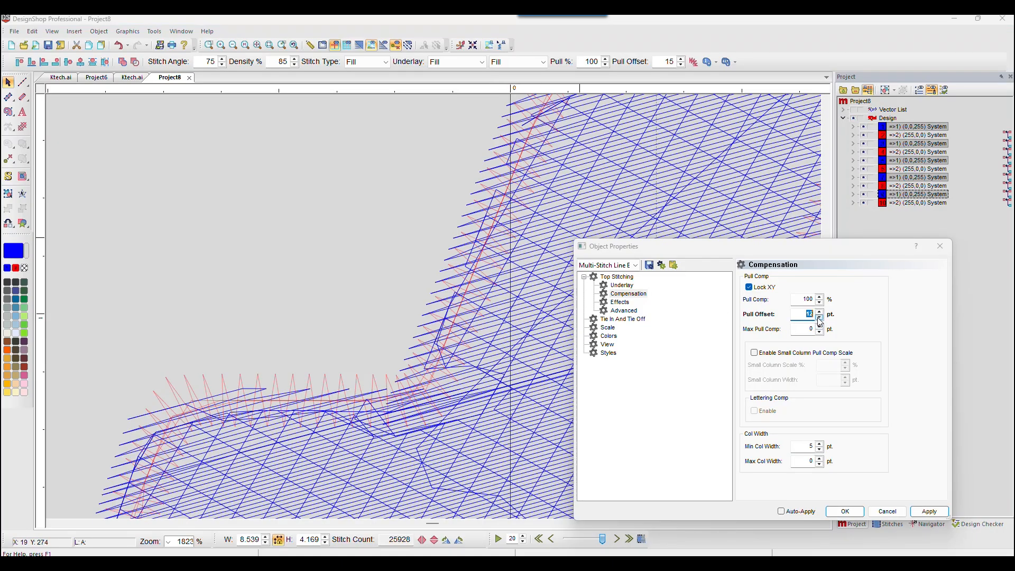
{"action": "left_click", "coordinate": [820, 317]}
{"action": "left_click", "coordinate": [820, 317]}
{"action": "left_click", "coordinate": [928, 511]}
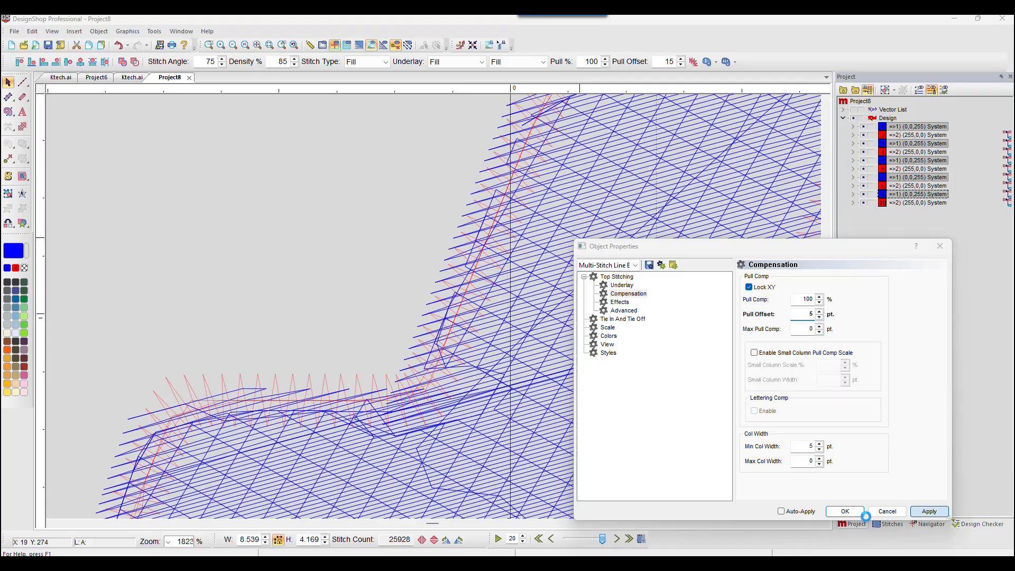
{"action": "left_click", "coordinate": [845, 511]}
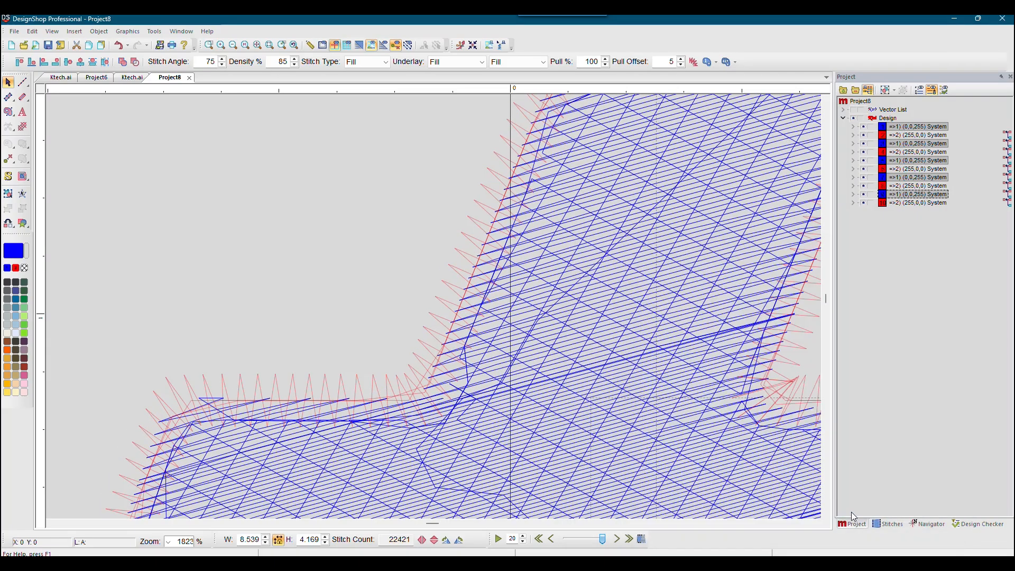
Fit the whole design in view and reduce the minimum column width in the blue fills' compensation properties
{"action": "left_click", "coordinate": [257, 45]}
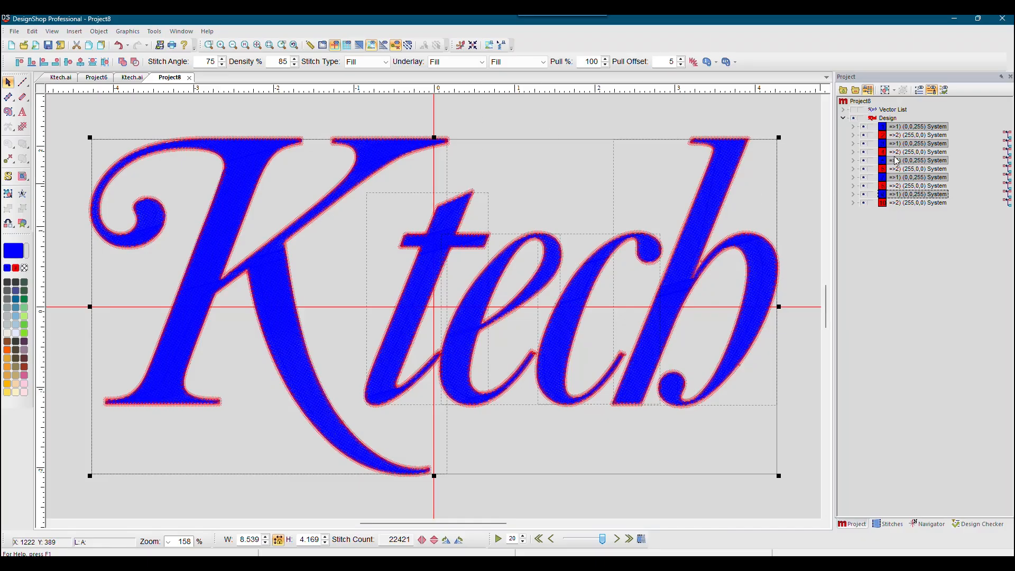
{"action": "right_click", "coordinate": [902, 127]}
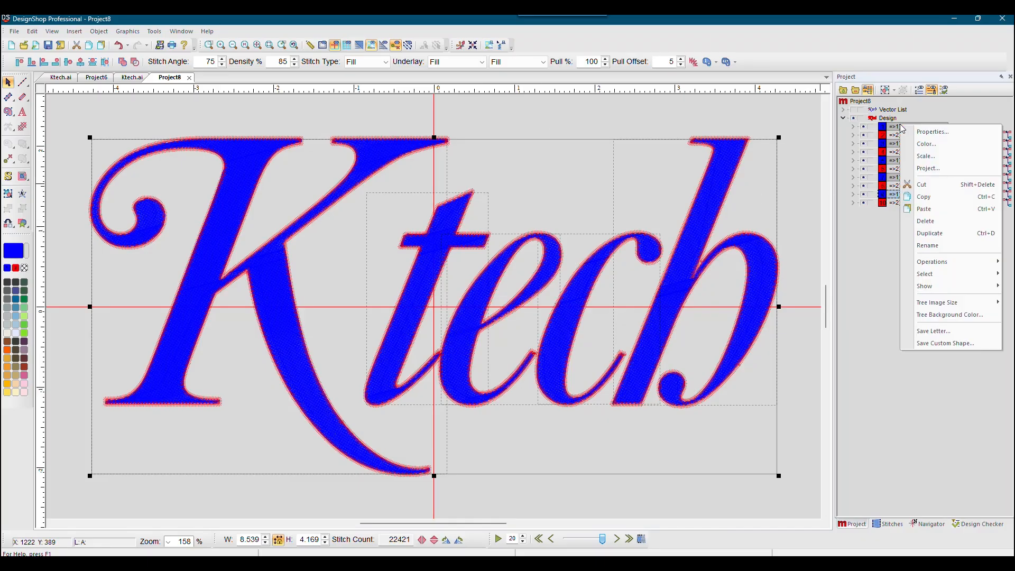
{"action": "left_click", "coordinate": [922, 131]}
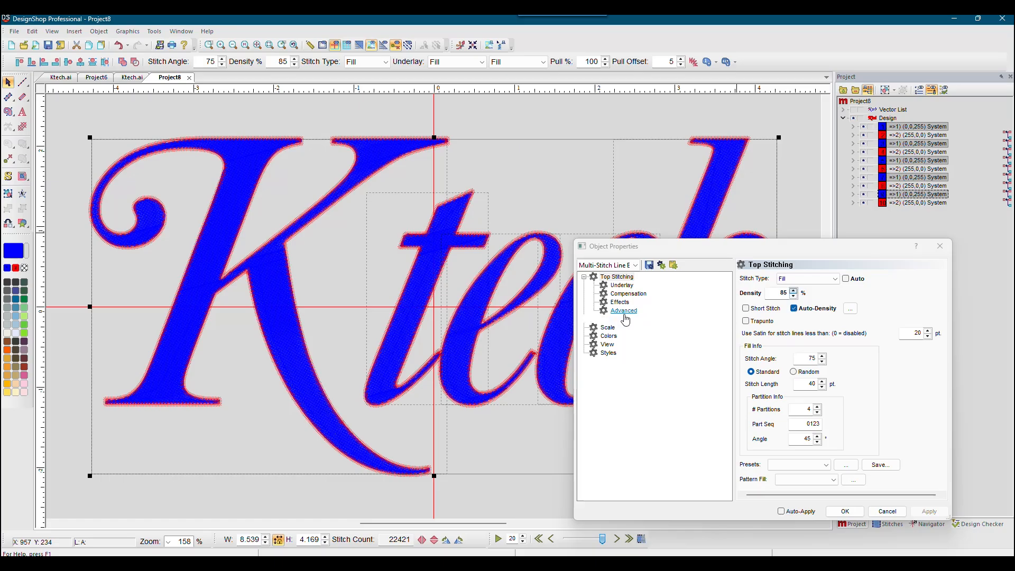
{"action": "left_click", "coordinate": [627, 293]}
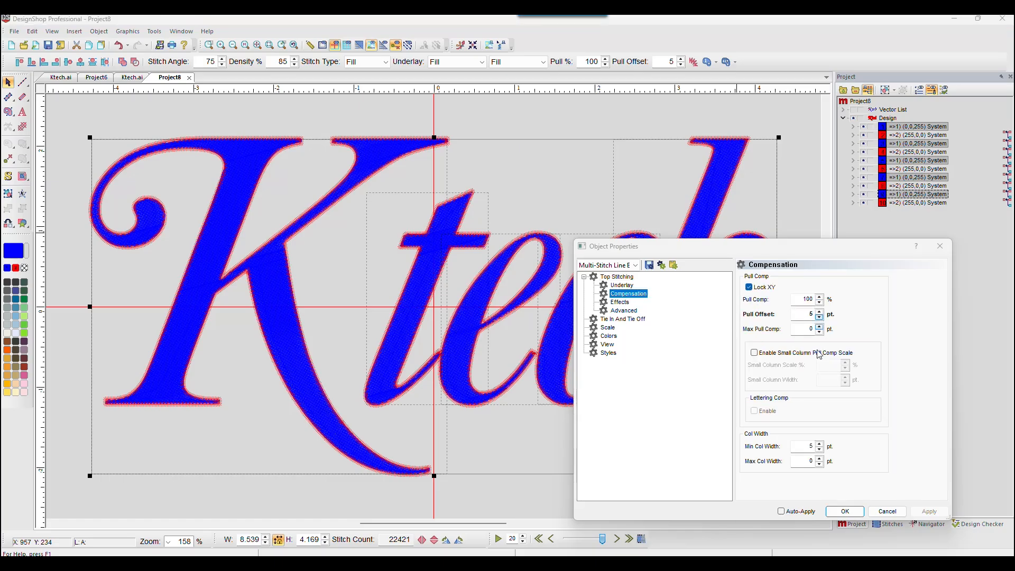
{"action": "left_click", "coordinate": [818, 450]}
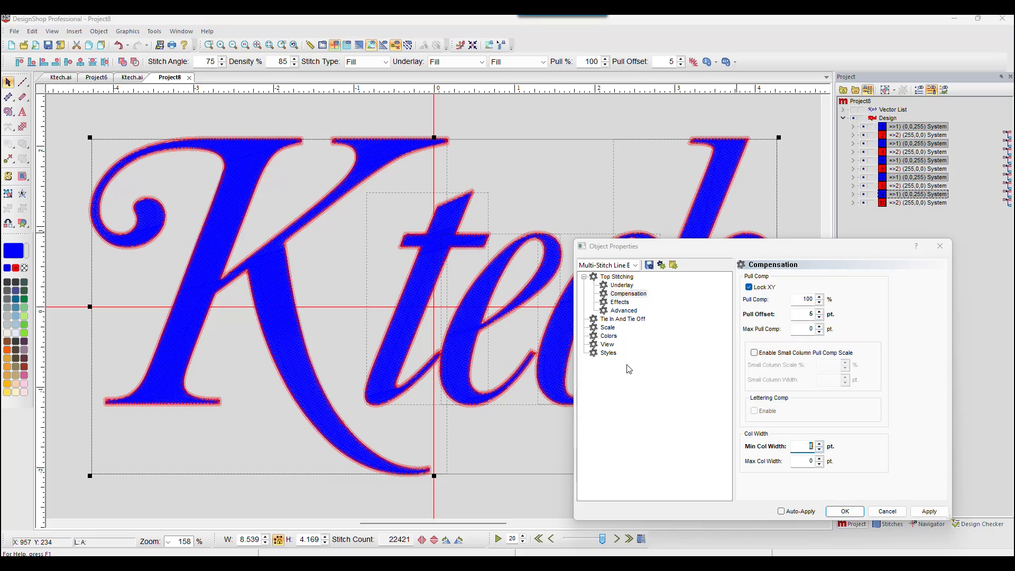
Set the fills' tie-in width to 8 pt and the tie-off stitch count to 3, apply, and close the properties
{"action": "left_click", "coordinate": [621, 319]}
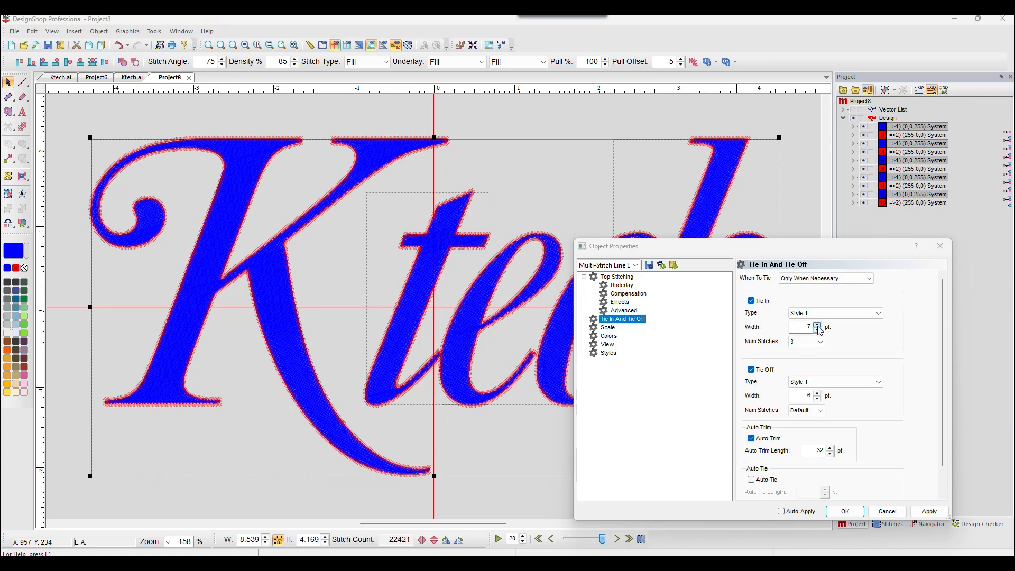
{"action": "left_click", "coordinate": [817, 324]}
{"action": "left_click", "coordinate": [808, 411]}
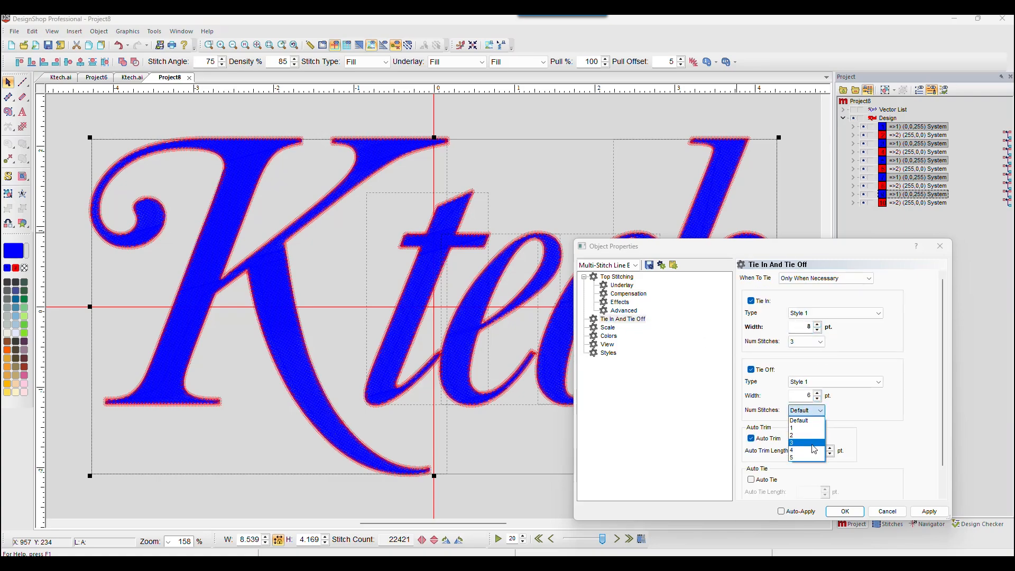
{"action": "left_click", "coordinate": [798, 442]}
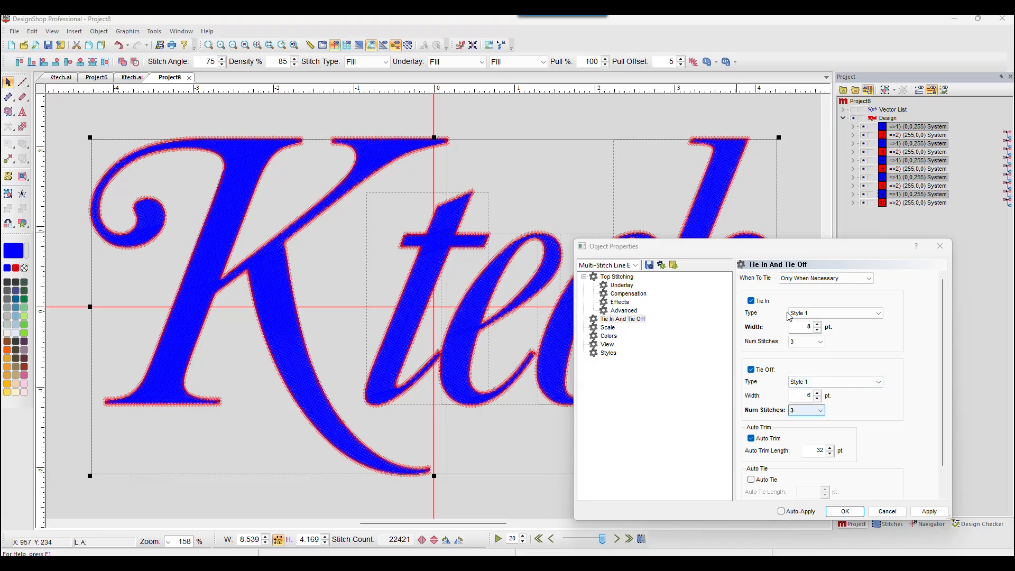
{"action": "left_click", "coordinate": [928, 511]}
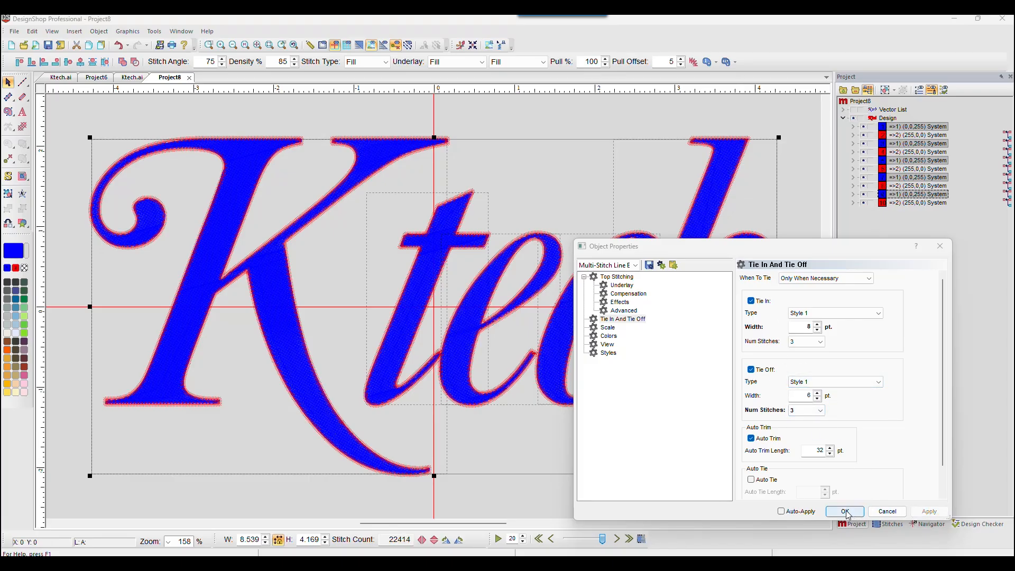
{"action": "left_click", "coordinate": [848, 513]}
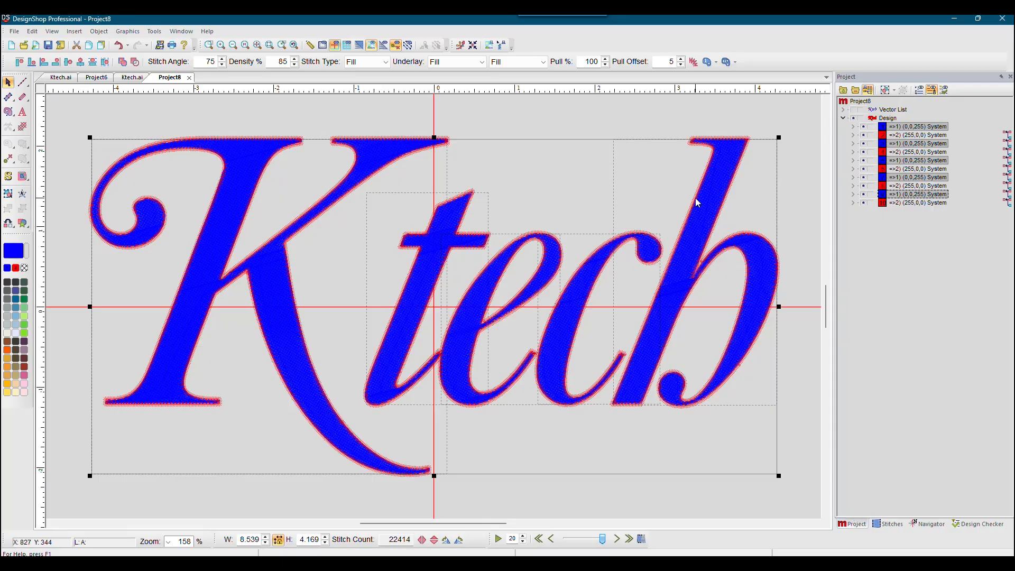
Deselect the blue fills, select the red satin borders of all five letters in the project tree, and open their object properties
{"action": "left_click", "coordinate": [622, 113]}
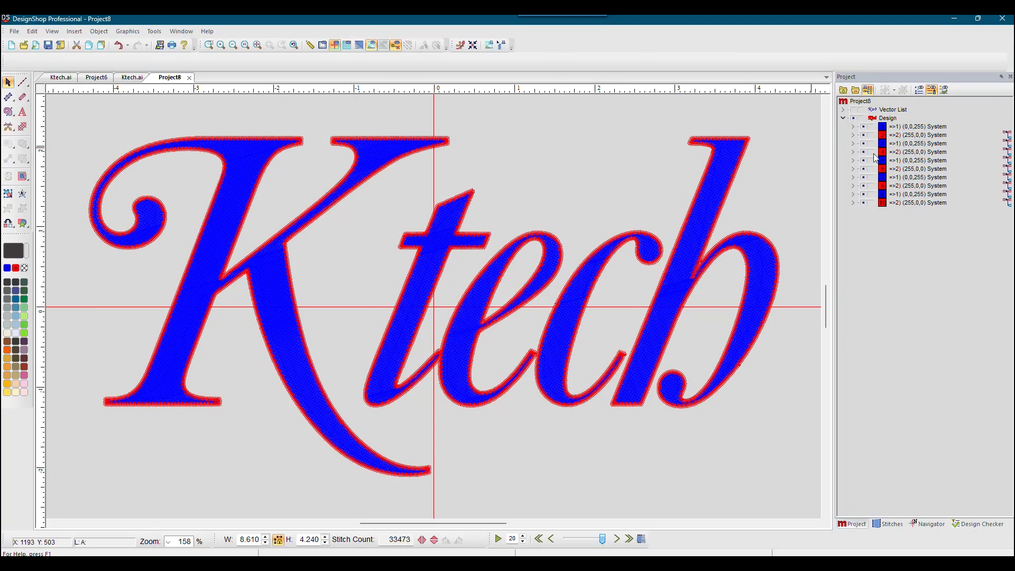
{"action": "left_click", "coordinate": [912, 136]}
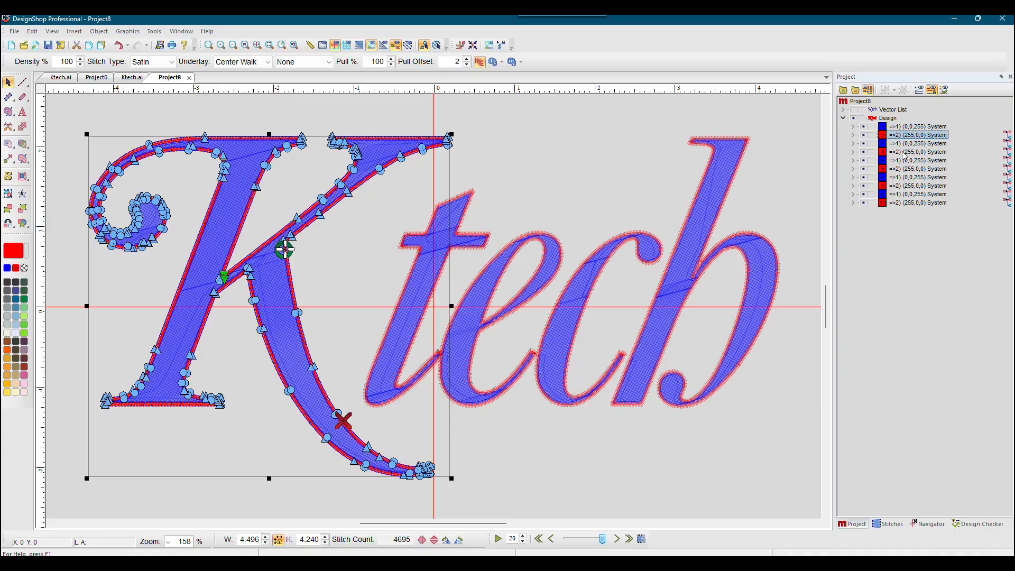
{"action": "left_click", "coordinate": [901, 154], "text": "ctrl"}
{"action": "left_click", "coordinate": [902, 169], "text": "ctrl"}
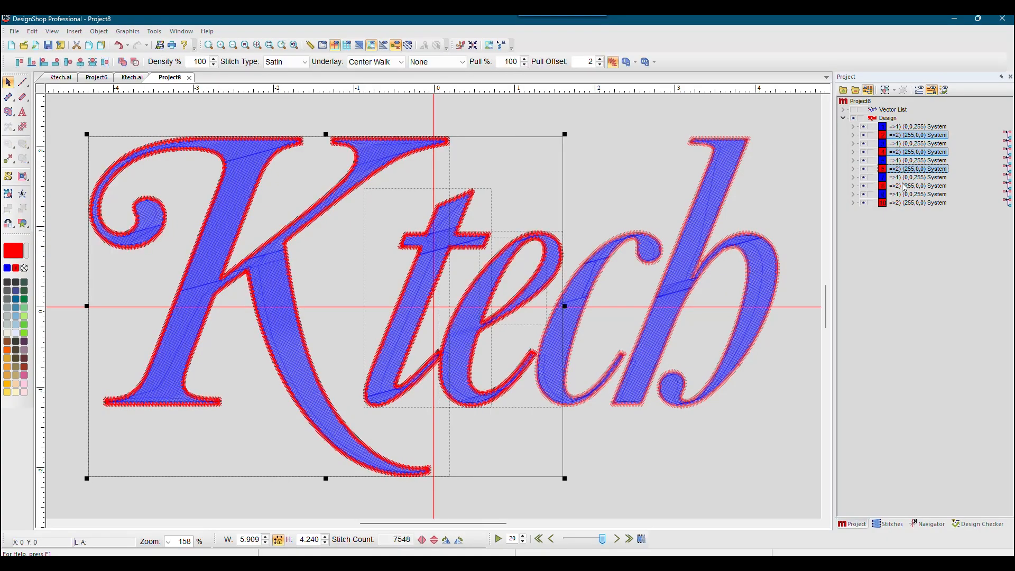
{"action": "left_click", "coordinate": [902, 186], "text": "ctrl"}
{"action": "left_click", "coordinate": [901, 204], "text": "ctrl"}
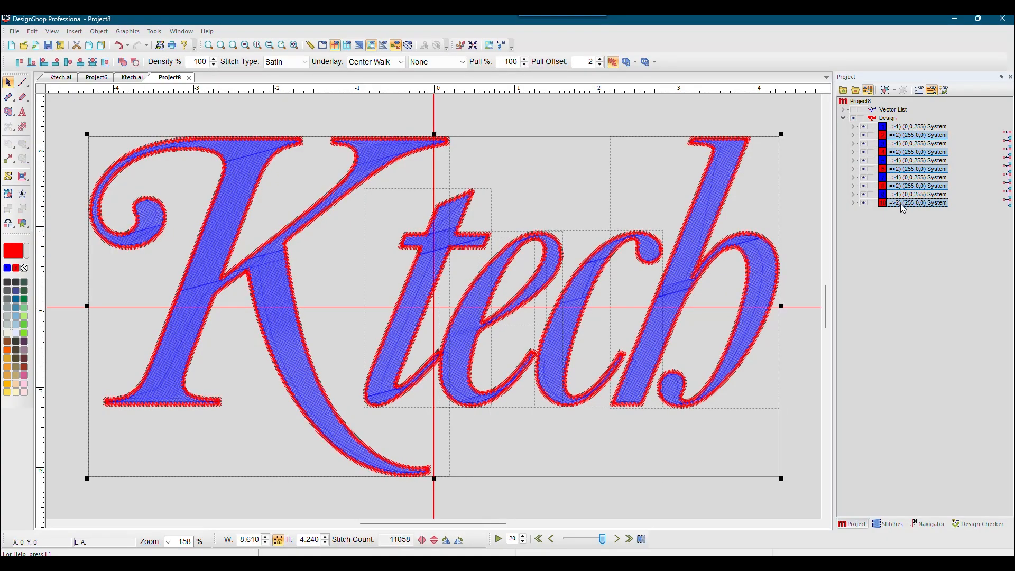
{"action": "right_click", "coordinate": [903, 208]}
{"action": "left_click", "coordinate": [924, 211]}
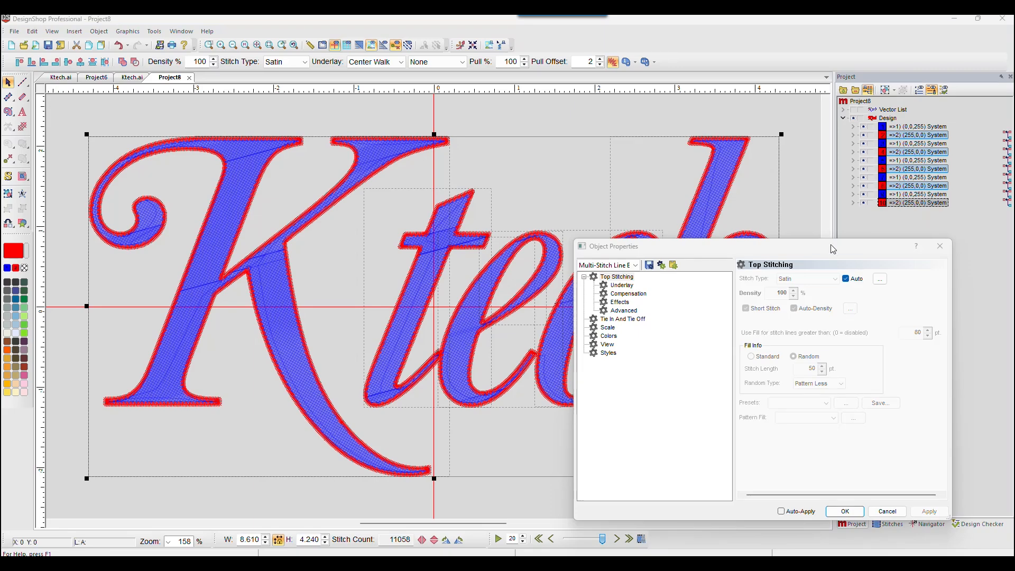
Turn off the red borders' automatic satin setting, set density to 90% and the fill threshold for long stitch lines to 0, and apply
{"action": "left_click_drag", "start_coordinate": [832, 248], "coordinate": [793, 128]}
{"action": "left_click", "coordinate": [806, 158]}
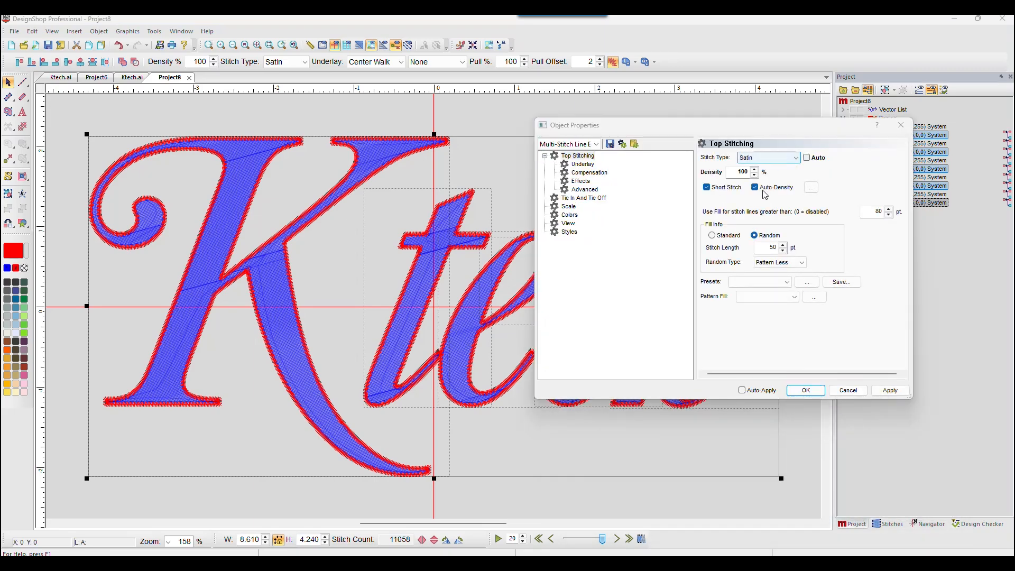
{"action": "key", "text": "Tab"}
{"action": "left_click", "coordinate": [754, 175]}
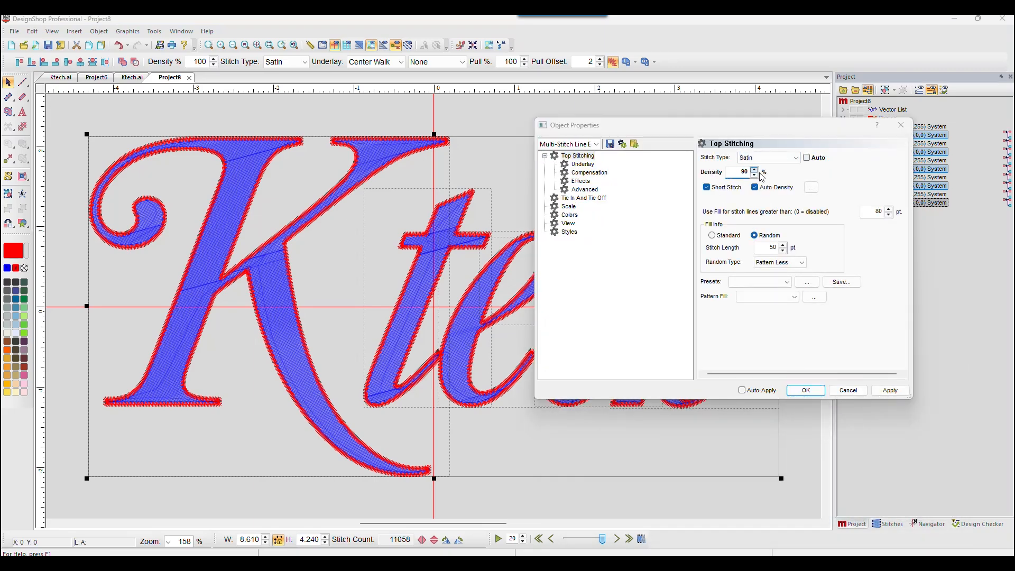
{"action": "double_click", "coordinate": [879, 211]}
{"action": "type", "text": "0"}
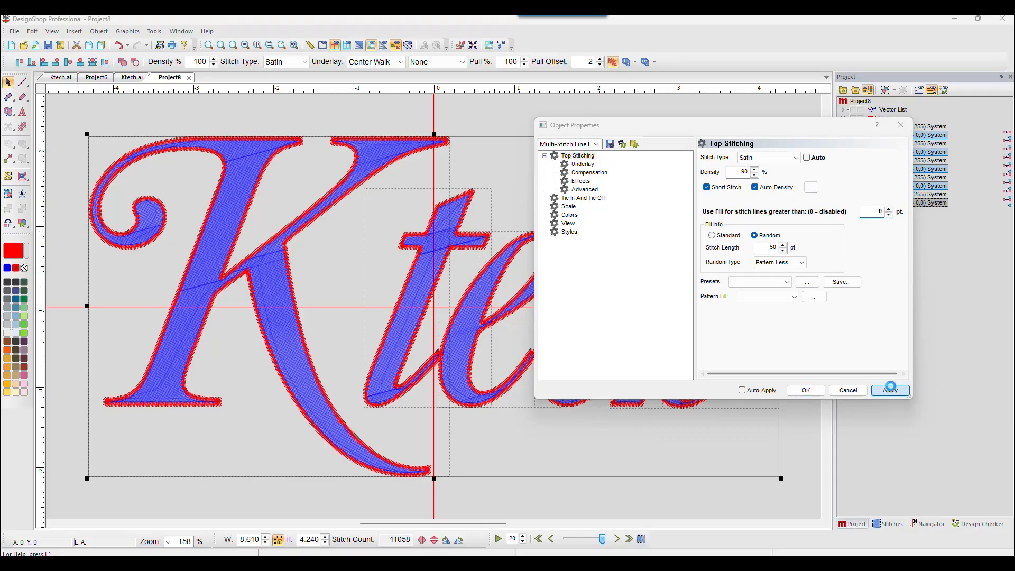
{"action": "left_click", "coordinate": [890, 390]}
Disable auto-underlay for the red borders and set the primary Center Walk underlay's stitch length to 22 pt
{"action": "left_click", "coordinate": [582, 164]}
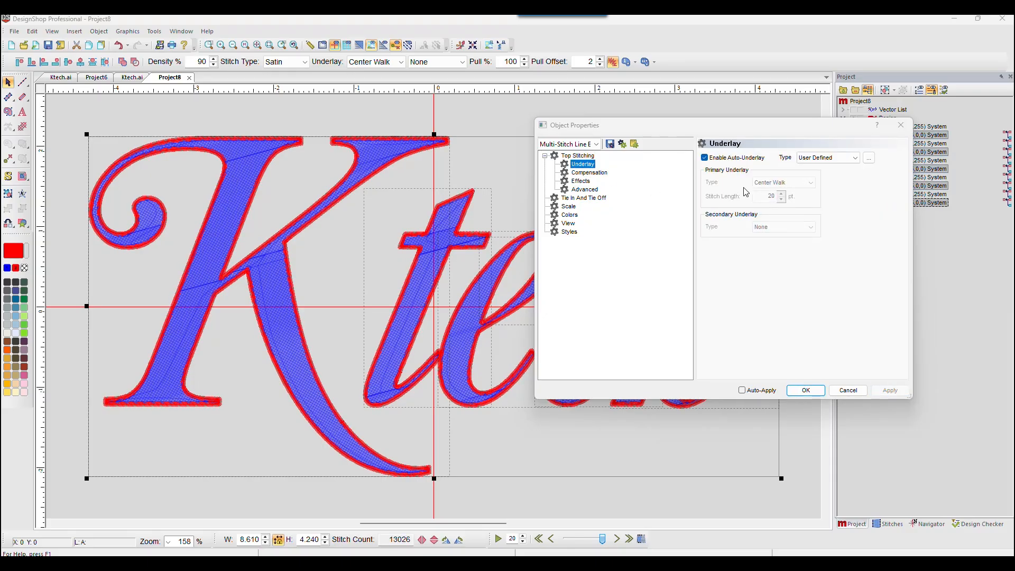
{"action": "left_click", "coordinate": [723, 158]}
{"action": "left_click", "coordinate": [781, 190]}
{"action": "left_click", "coordinate": [780, 189]}
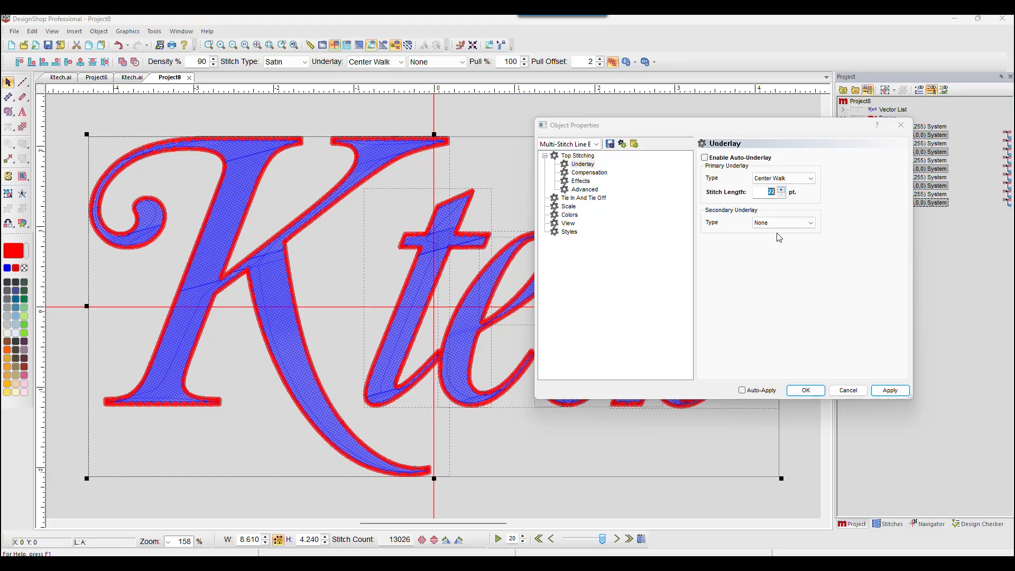
Add a Zig Zag secondary underlay to the borders with 70% width and 12 pt density, and apply it
{"action": "left_click", "coordinate": [774, 222]}
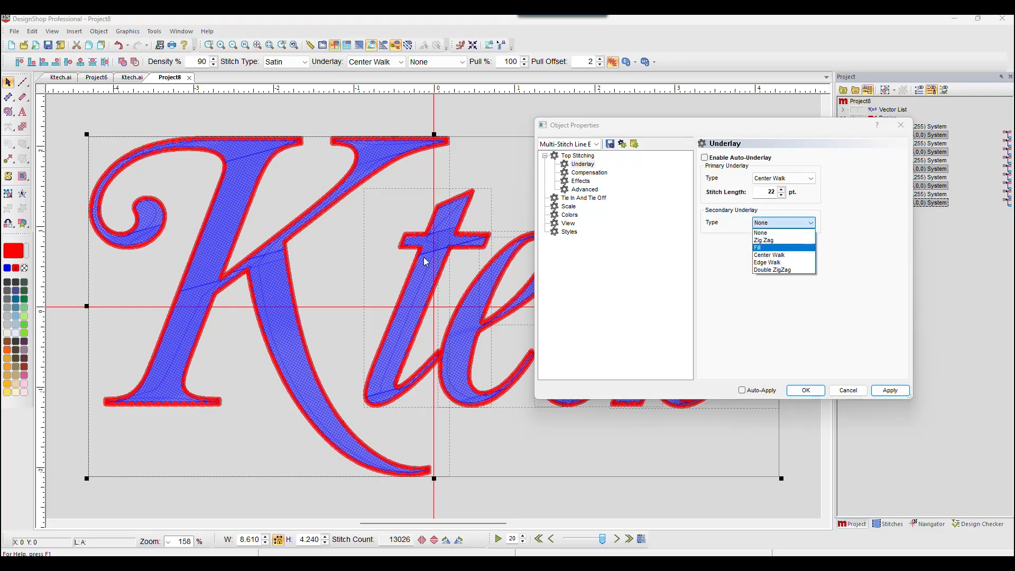
{"action": "left_click", "coordinate": [766, 240]}
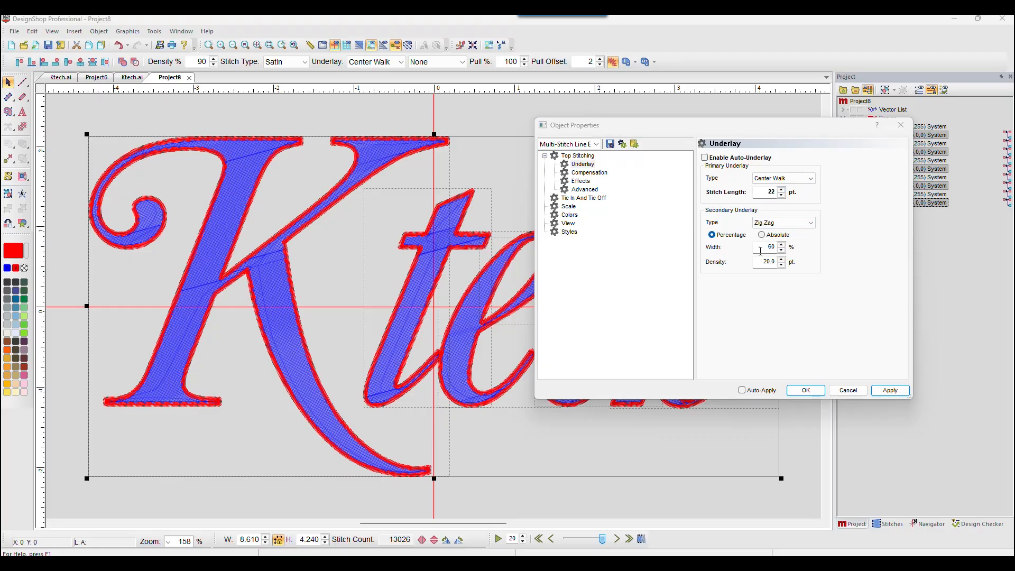
{"action": "type", "text": "70"}
{"action": "double_click", "coordinate": [760, 262]}
{"action": "type", "text": "12"}
{"action": "left_click", "coordinate": [890, 390]}
Set the borders' pull offset to 5 pt and minimum column width to 8 pt in the compensation properties, and apply
{"action": "left_click", "coordinate": [573, 173]}
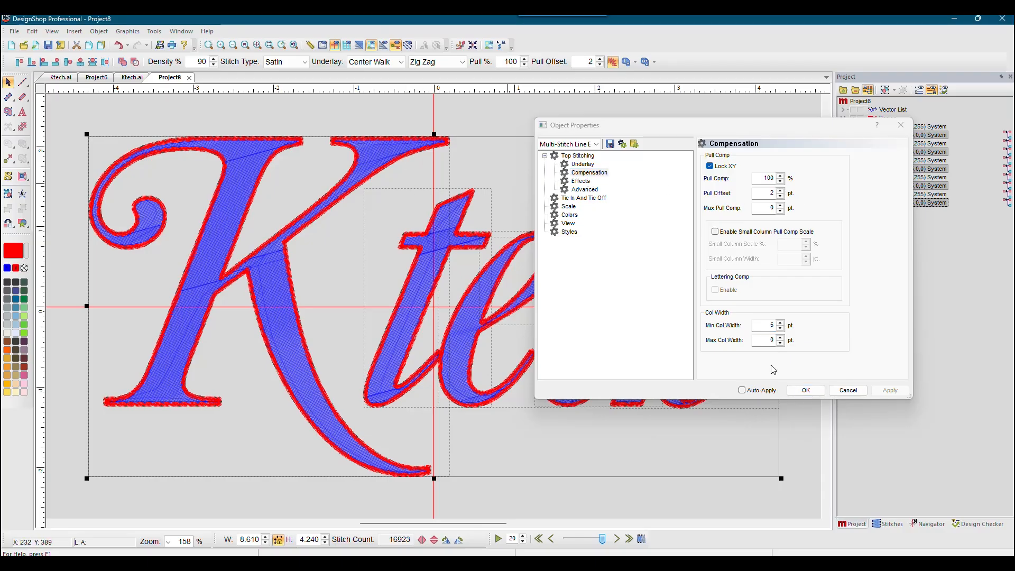
{"action": "left_click", "coordinate": [209, 45]}
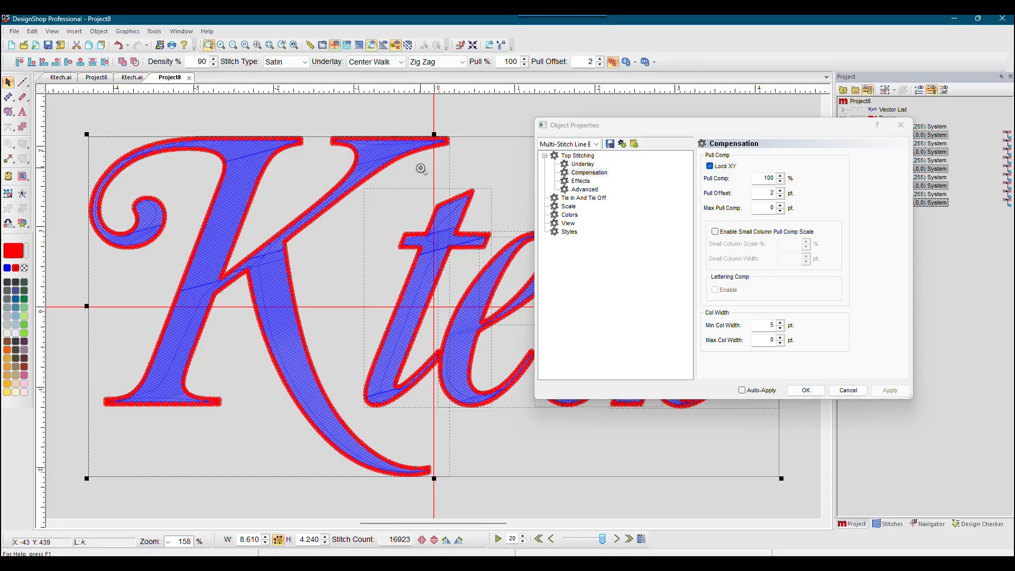
{"action": "left_click_drag", "start_coordinate": [413, 186], "coordinate": [474, 245]}
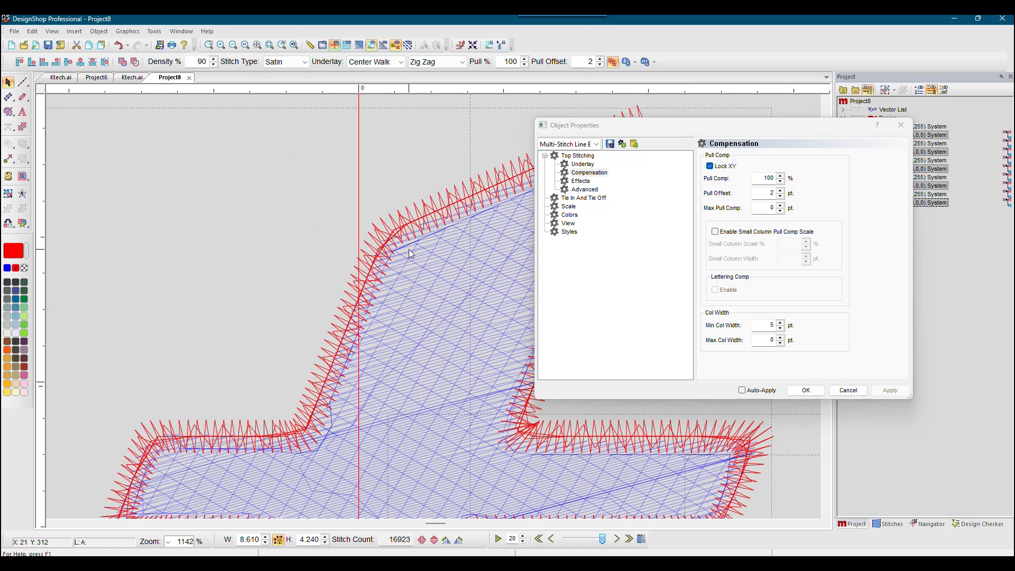
{"action": "left_click", "coordinate": [780, 191]}
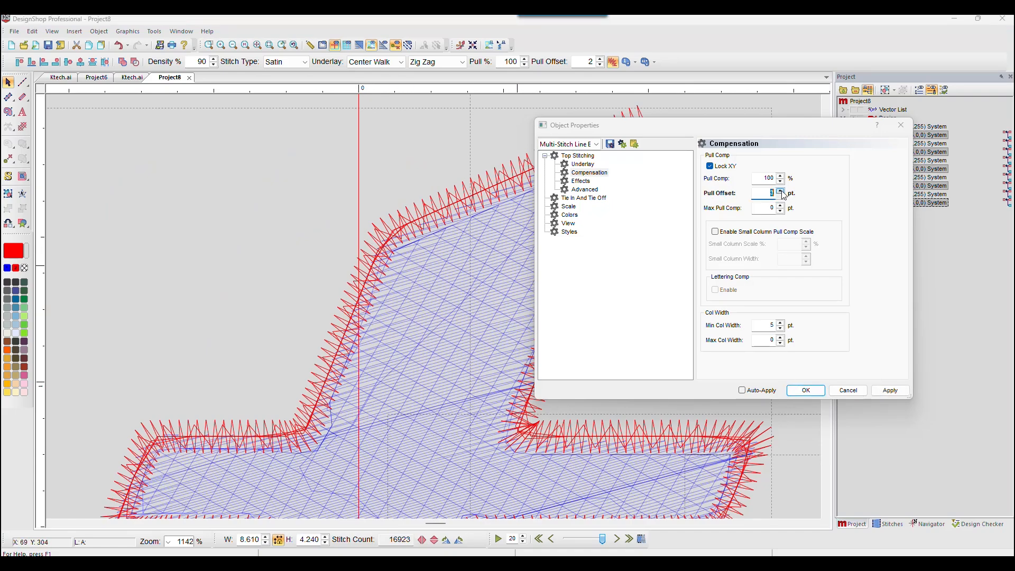
{"action": "left_click", "coordinate": [780, 324]}
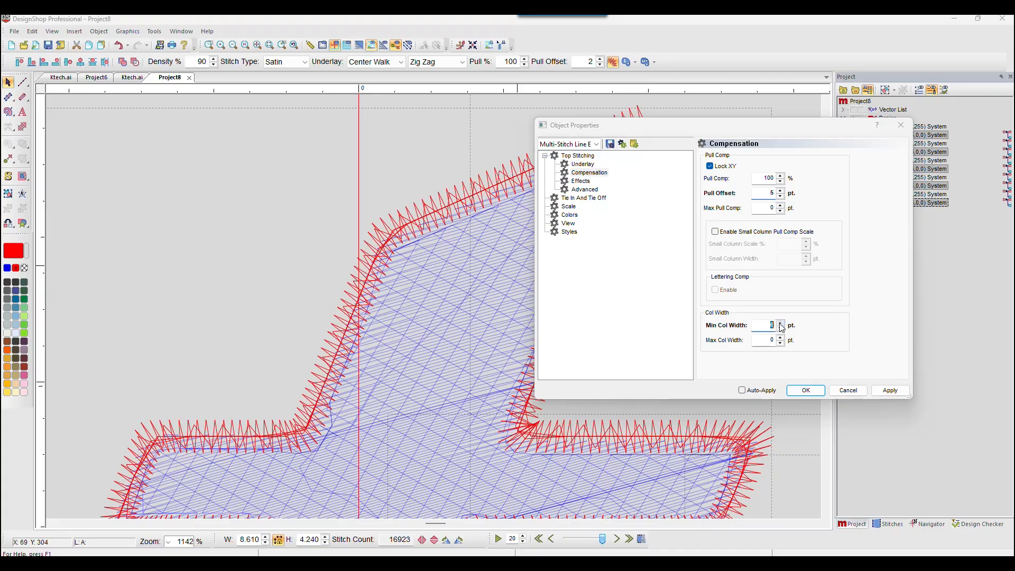
{"action": "left_click", "coordinate": [890, 391]}
{"action": "left_click", "coordinate": [416, 213]}
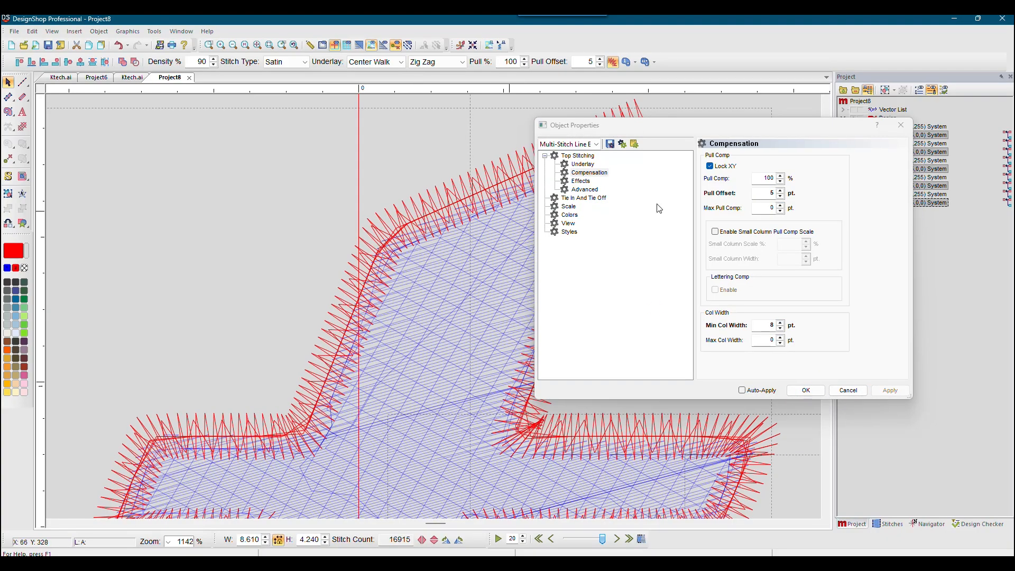
Reduce the borders' pull offset to 4 pt, apply it, close the object properties and deselect the borders
{"action": "left_click", "coordinate": [780, 196]}
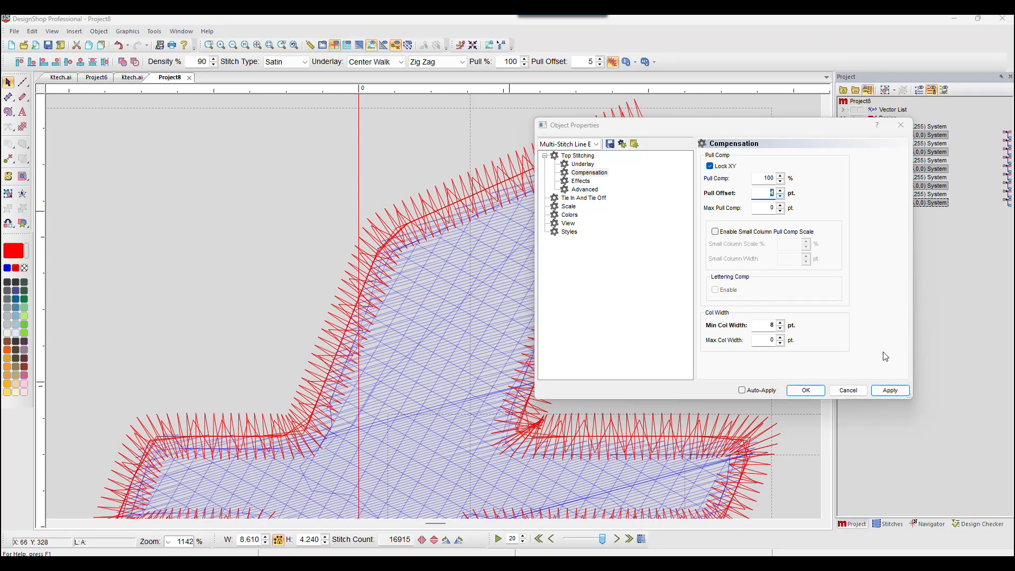
{"action": "left_click", "coordinate": [890, 391]}
{"action": "left_click", "coordinate": [406, 225]}
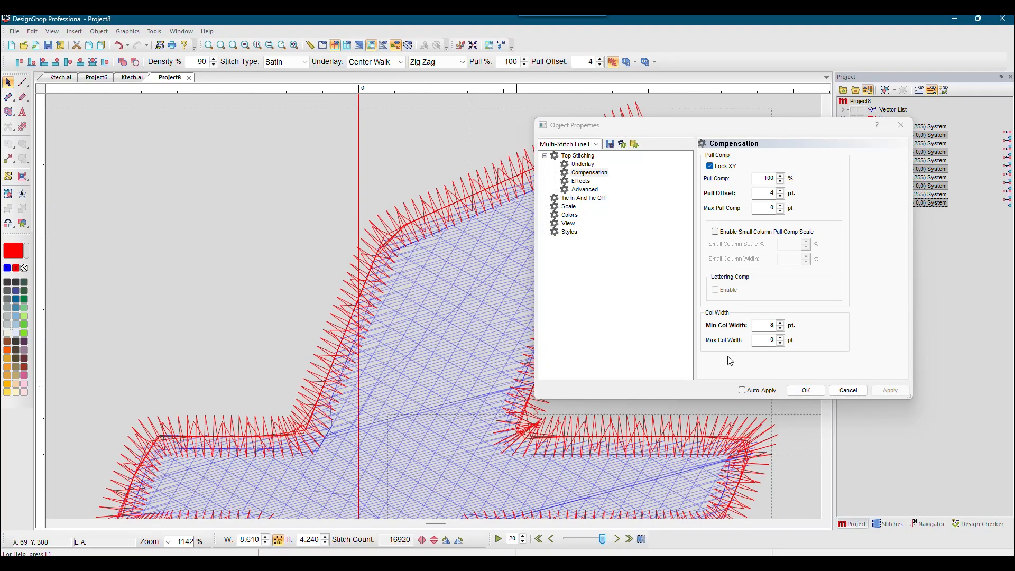
{"action": "left_click", "coordinate": [806, 390]}
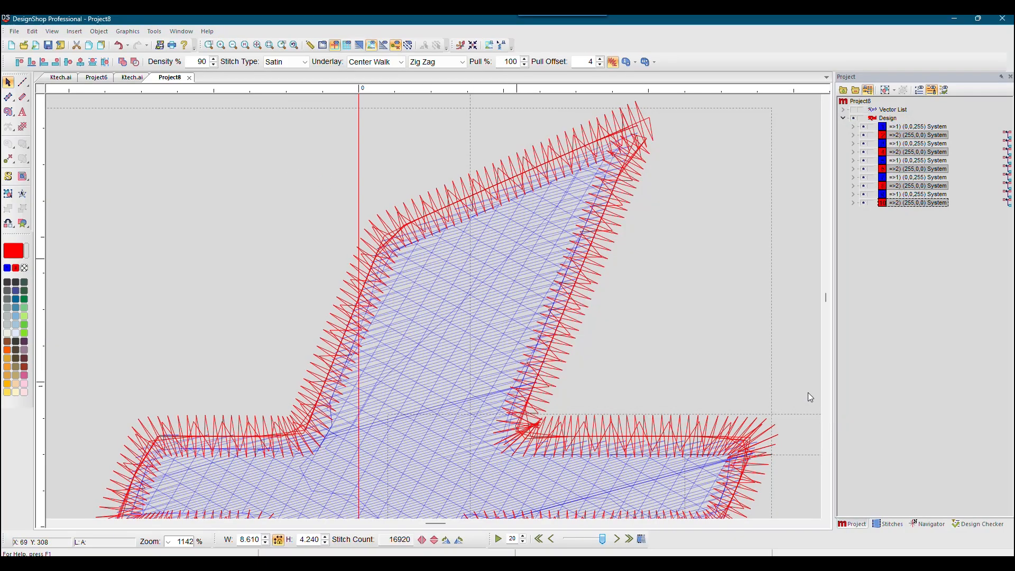
{"action": "left_click", "coordinate": [257, 46]}
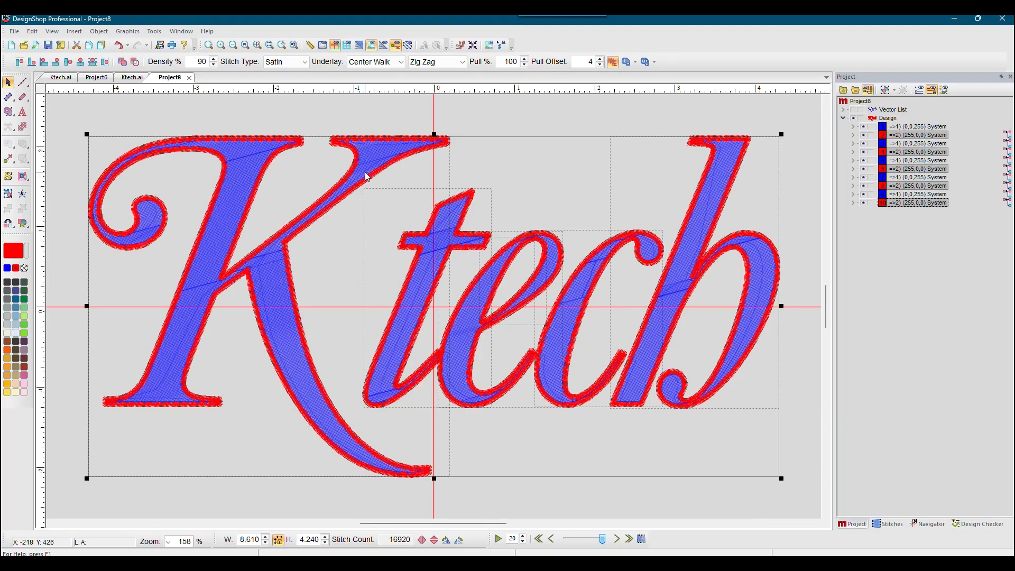
{"action": "left_click", "coordinate": [294, 103]}
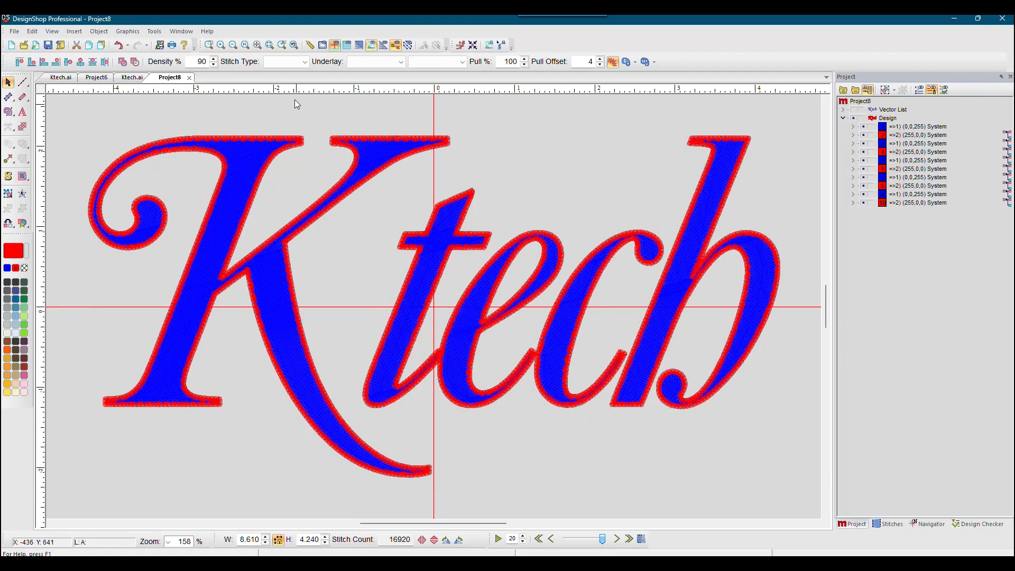
Preview the whole lettering in 3D and play the stitch-out simulation
{"action": "left_click", "coordinate": [359, 45]}
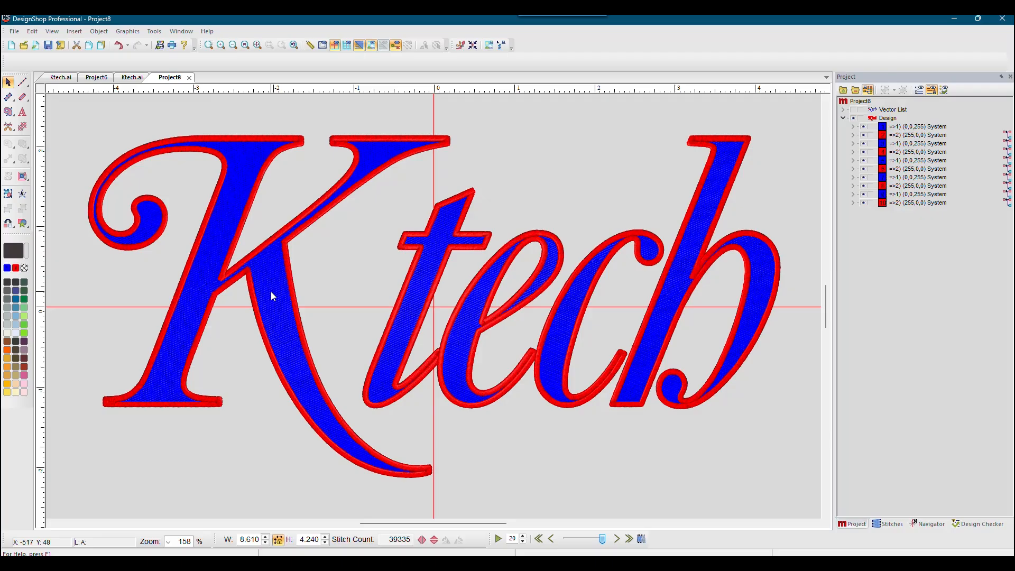
{"action": "left_click", "coordinate": [501, 541]}
{"action": "left_click", "coordinate": [500, 542]}
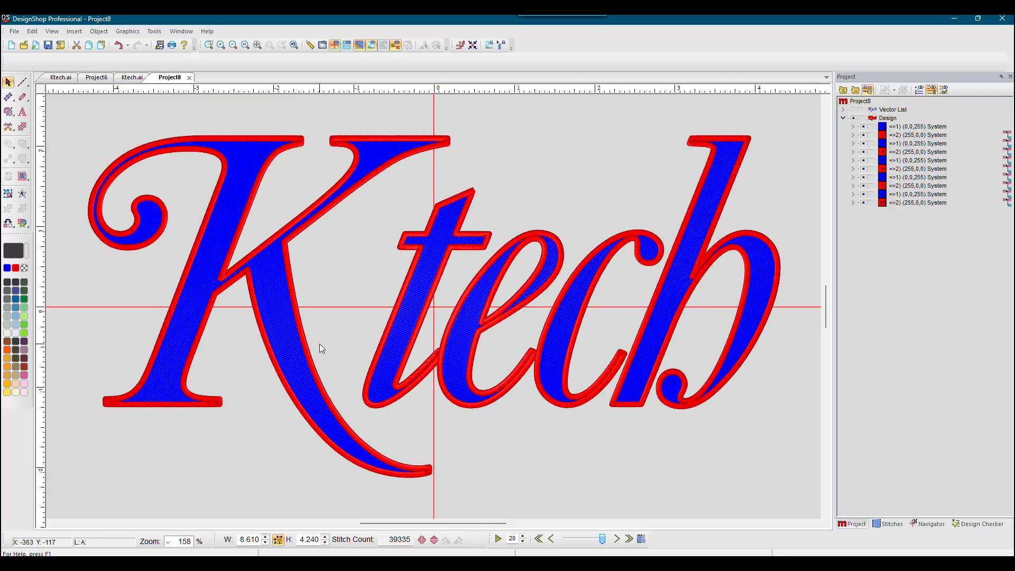